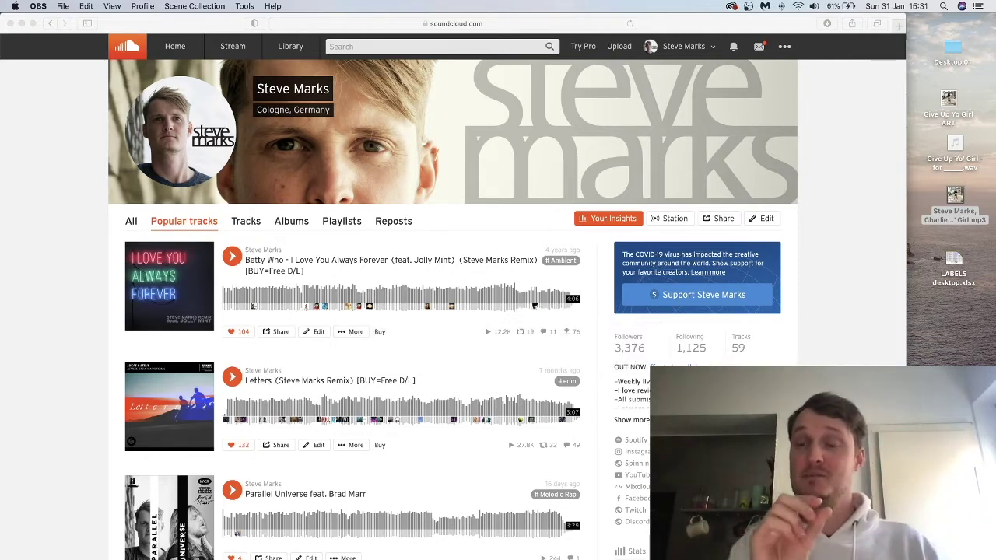
# Upload the desktop file "Give Up Yo' Girl - for _____.wav" to the SoundCloud account.
pyautogui.click(955, 148)
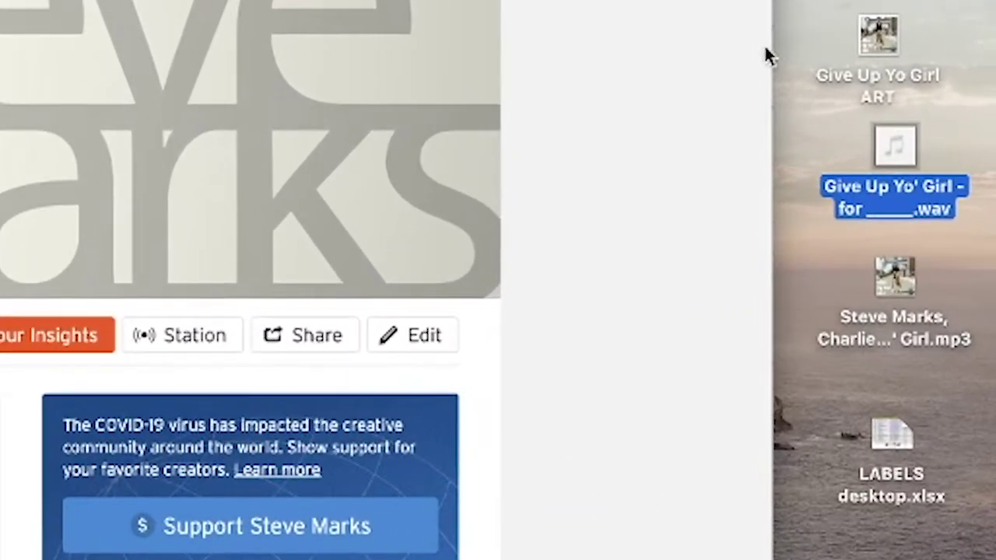
pyautogui.click(768, 49)
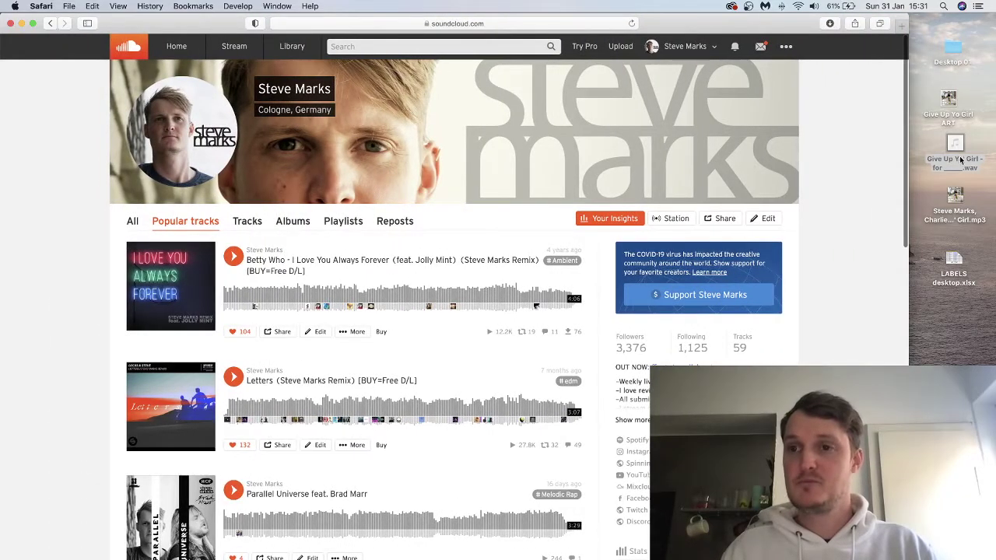
pyautogui.moveTo(960, 159); pyautogui.dragTo(454, 251)
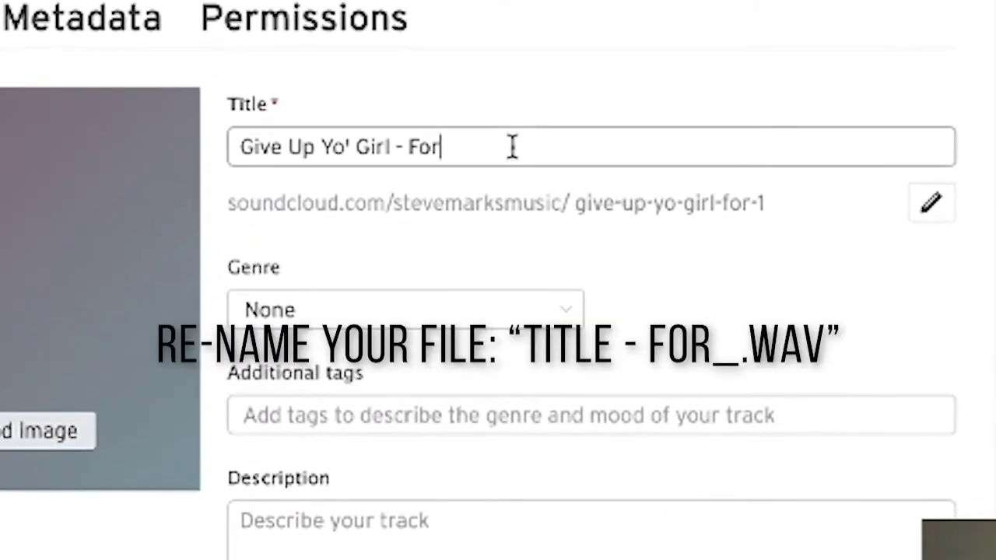
# Title the uploaded track "Give Up Yo' Girl - For1" and set its privacy to Private.
pyautogui.moveTo(513, 147); pyautogui.dragTo(155, 130)
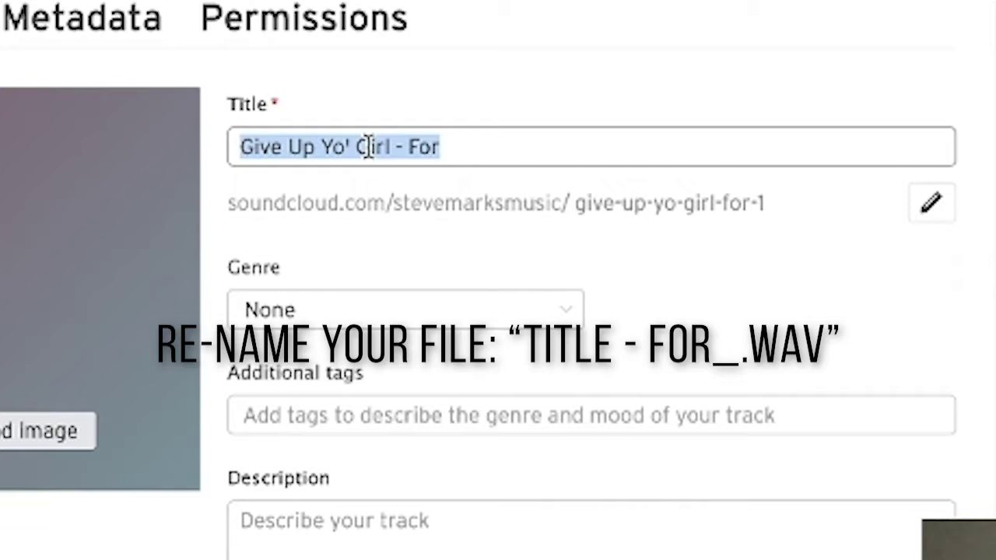
pyautogui.click(462, 147)
pyautogui.moveTo(393, 147); pyautogui.dragTo(102, 130)
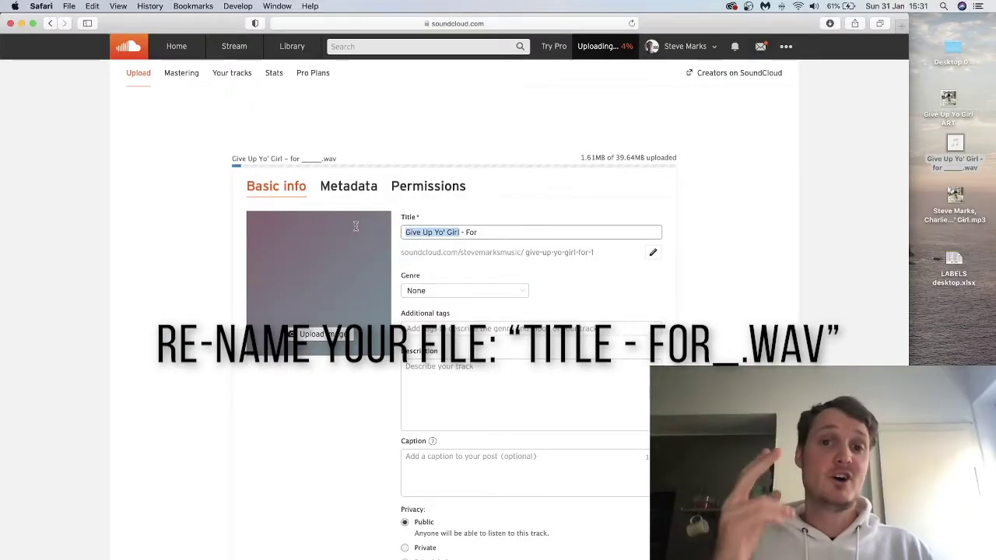
pyautogui.click(490, 232)
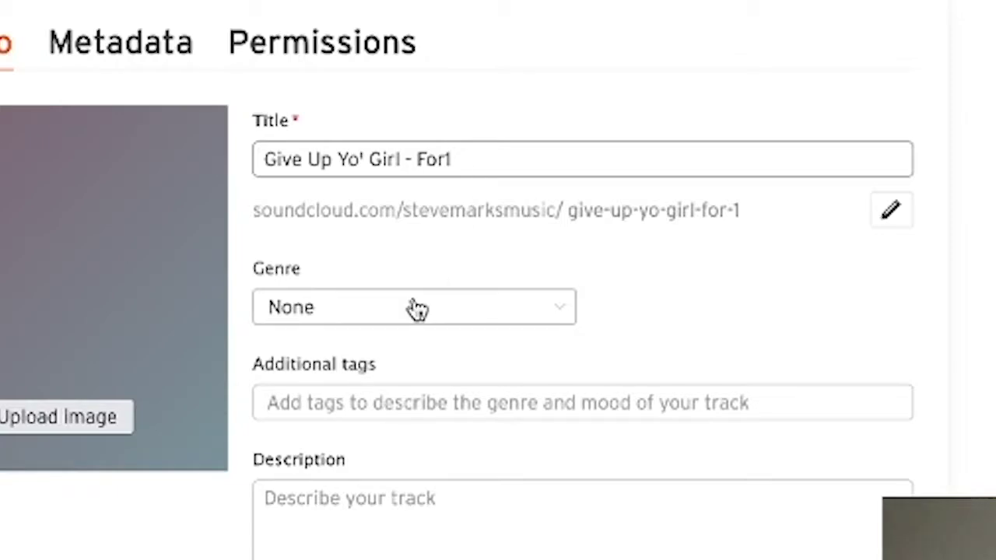
pyautogui.click(402, 503)
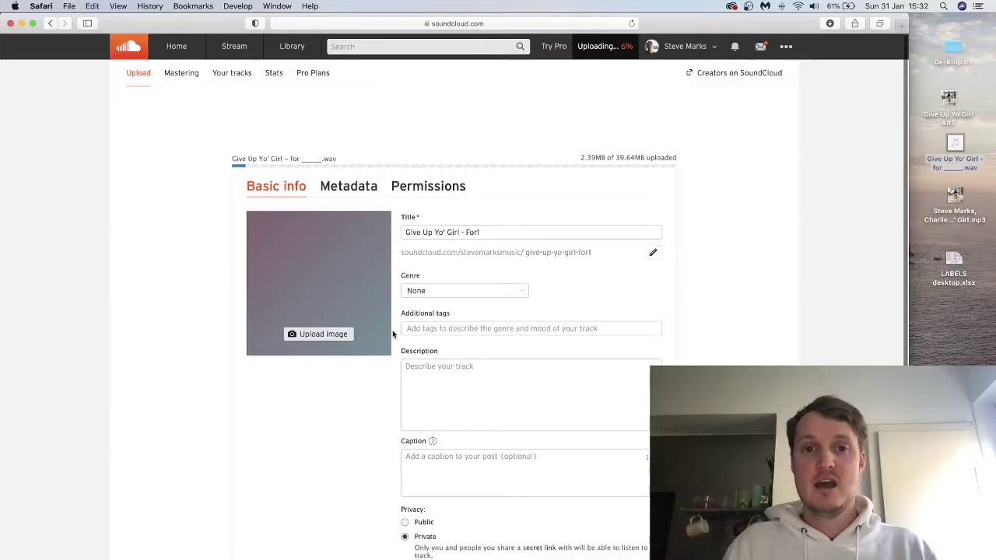
# Enable direct downloads in the For1 track's permissions and save the track.
pyautogui.click(421, 187)
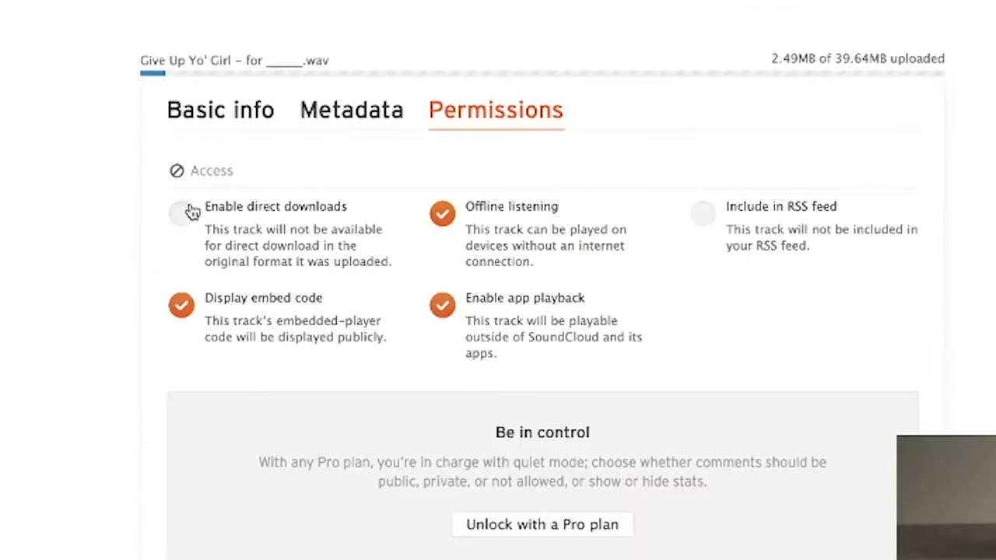
pyautogui.click(182, 218)
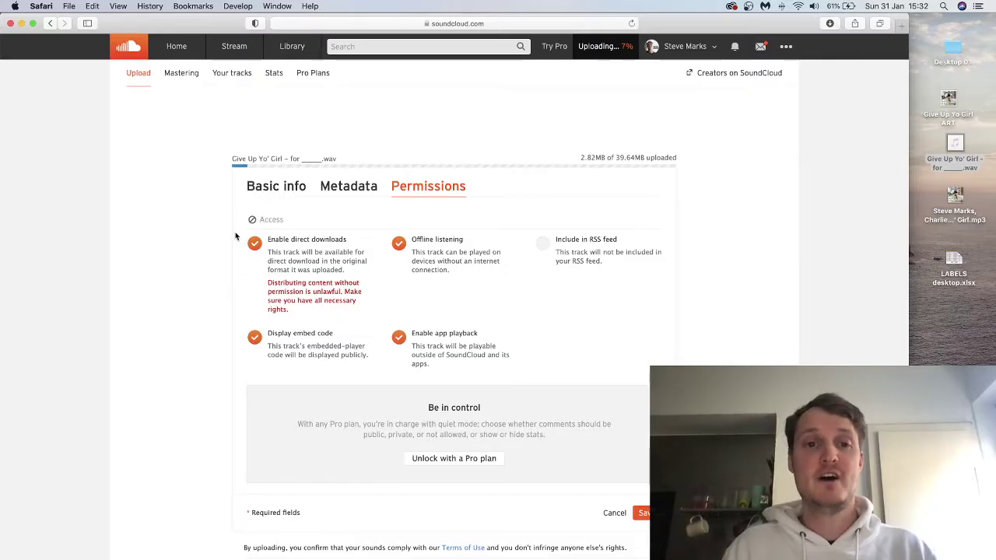
pyautogui.click(263, 189)
pyautogui.scroll(-1, 541, 300)
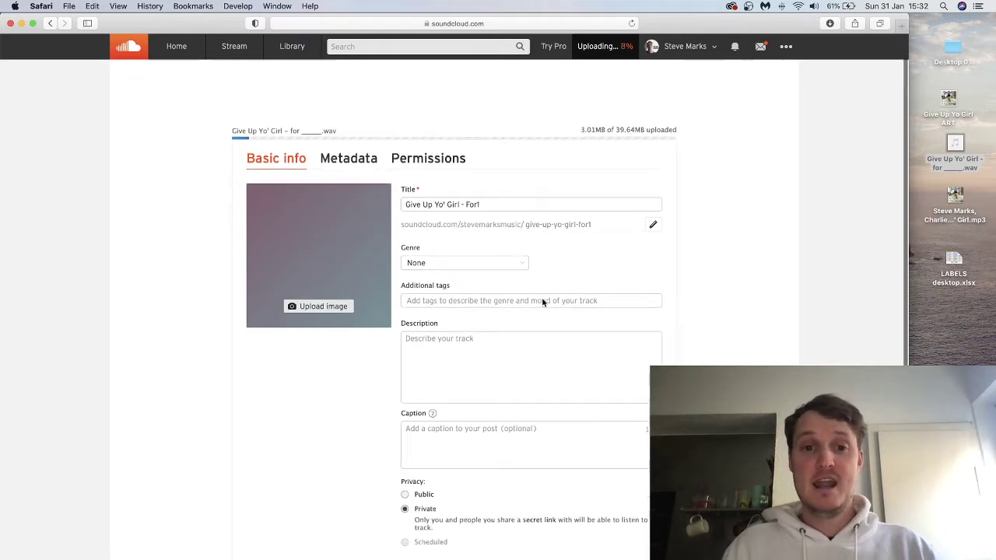
pyautogui.scroll(-3, 543, 301)
pyautogui.click(644, 481)
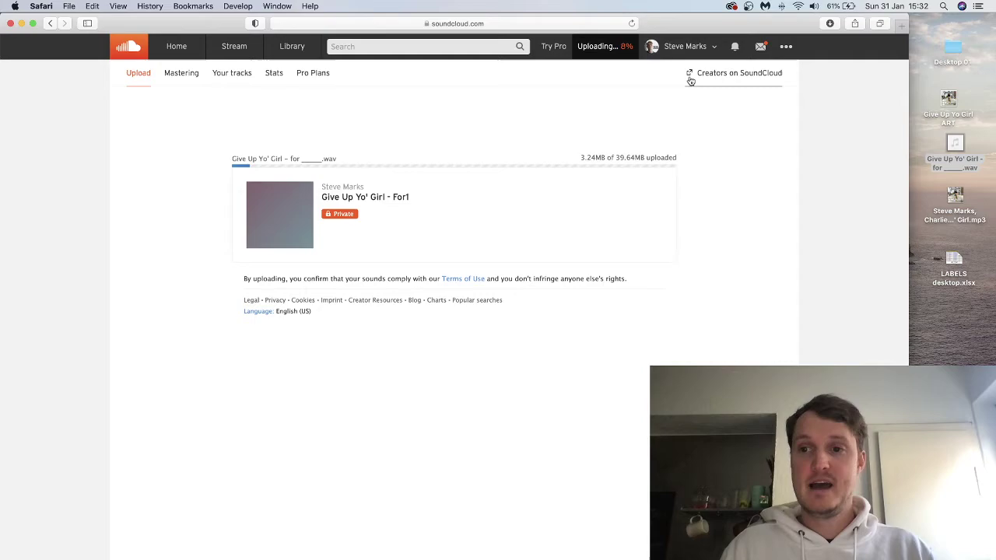
# Upload the same WAV file again as a private track titled "Give Up Yo' Girl - For2".
pyautogui.moveTo(956, 143); pyautogui.dragTo(582, 142)
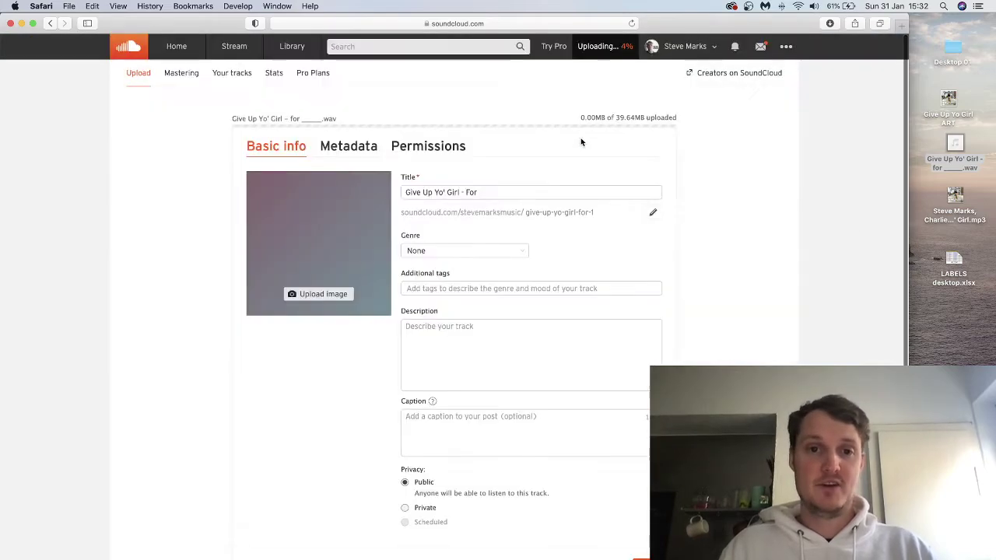
pyautogui.scroll(-1, 582, 143)
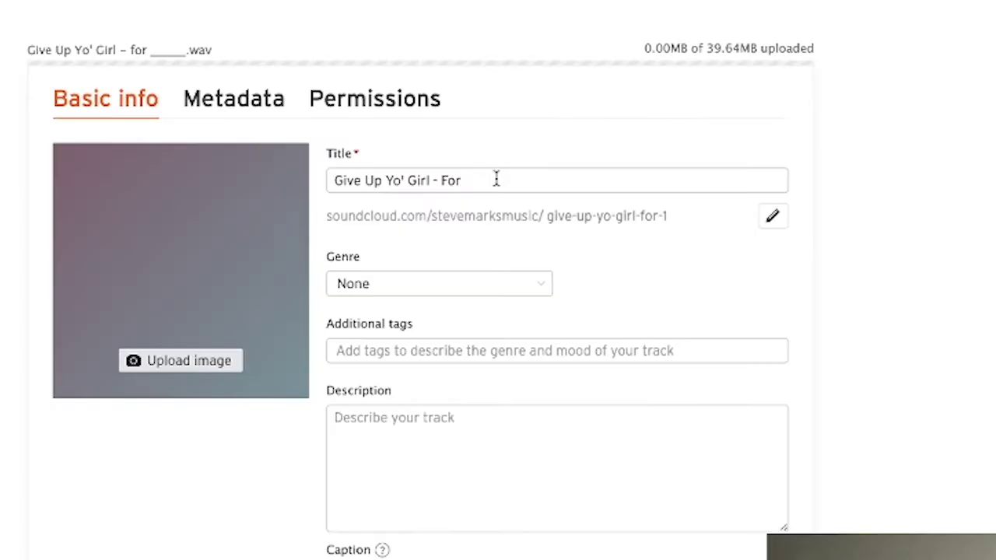
pyautogui.click(496, 180)
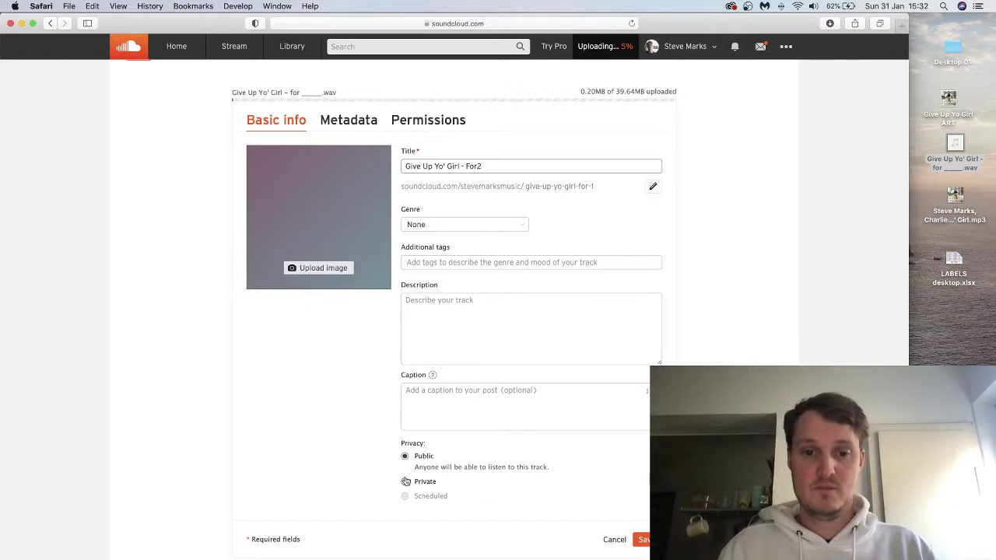
pyautogui.click(279, 224)
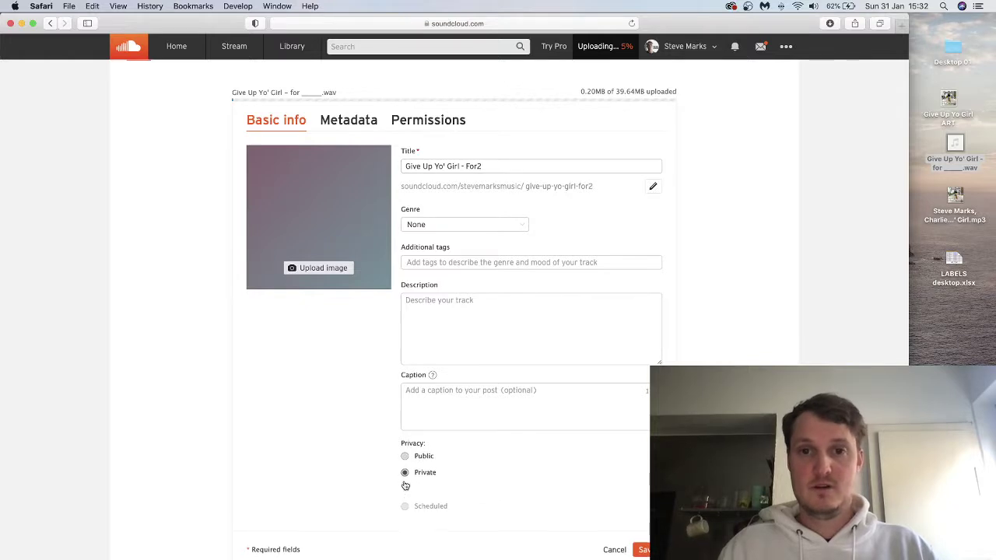
# Enable direct downloads in the For2 track's permissions and save the track.
pyautogui.click(418, 122)
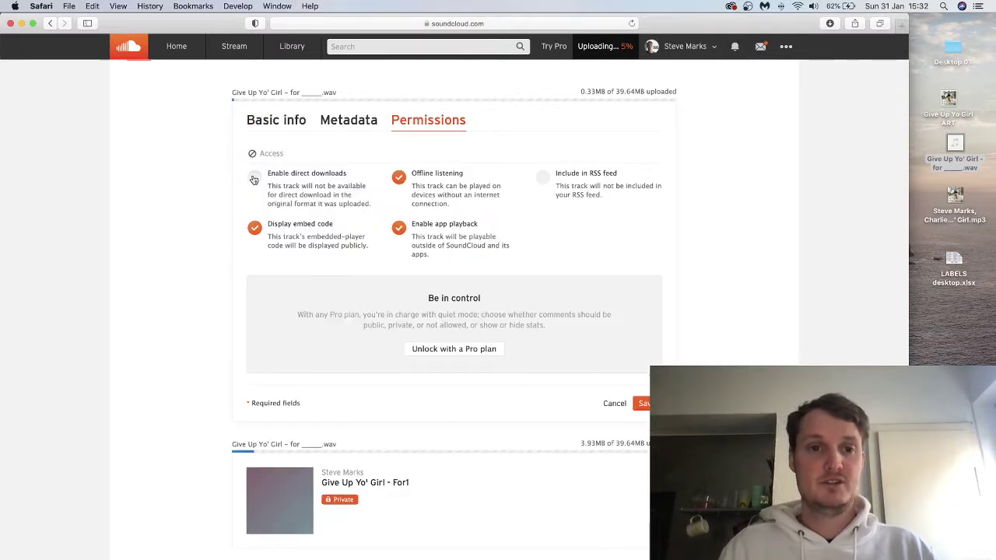
pyautogui.click(254, 179)
pyautogui.click(644, 447)
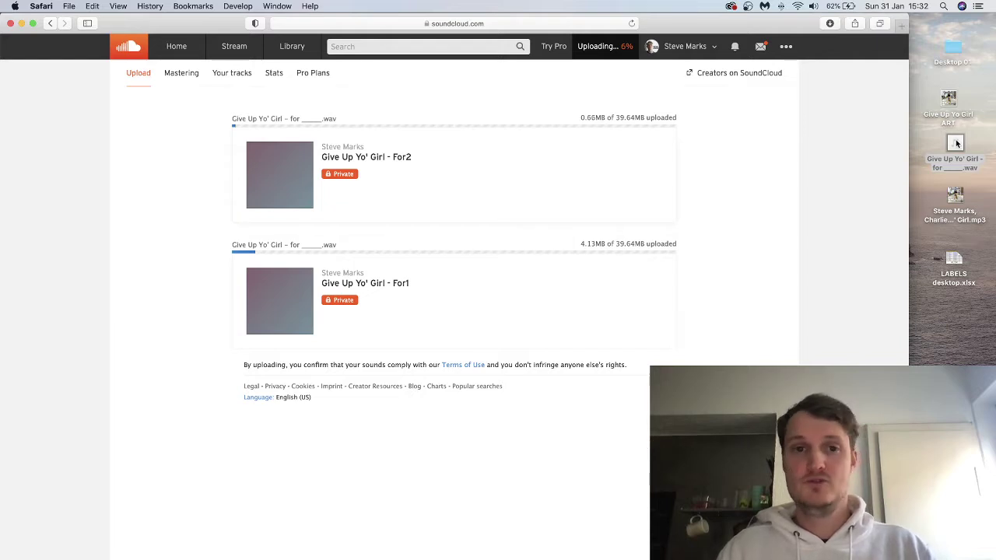
# Upload another copy of the WAV file as a private track titled "Give Up Yo' Girl - For10".
pyautogui.moveTo(956, 143); pyautogui.dragTo(512, 142)
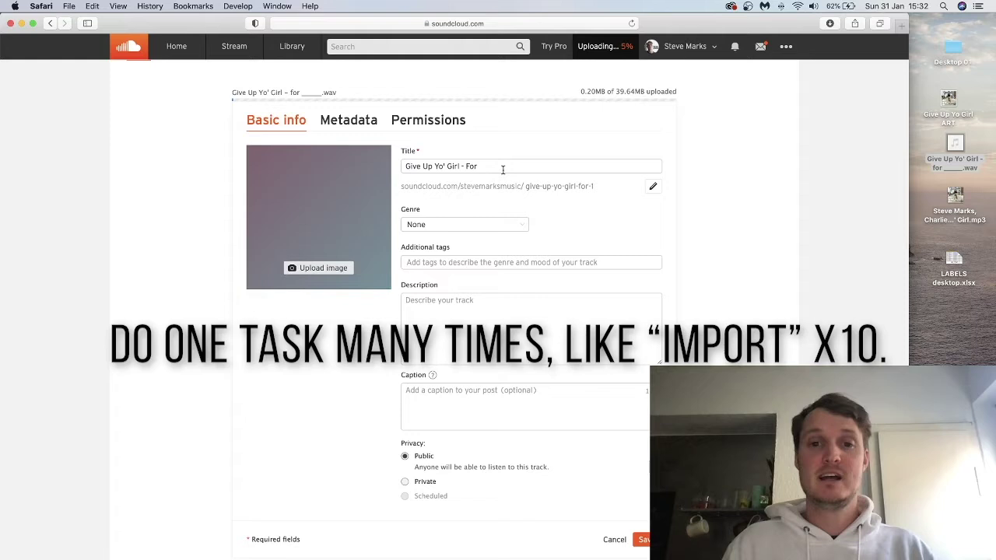
pyautogui.click(502, 170)
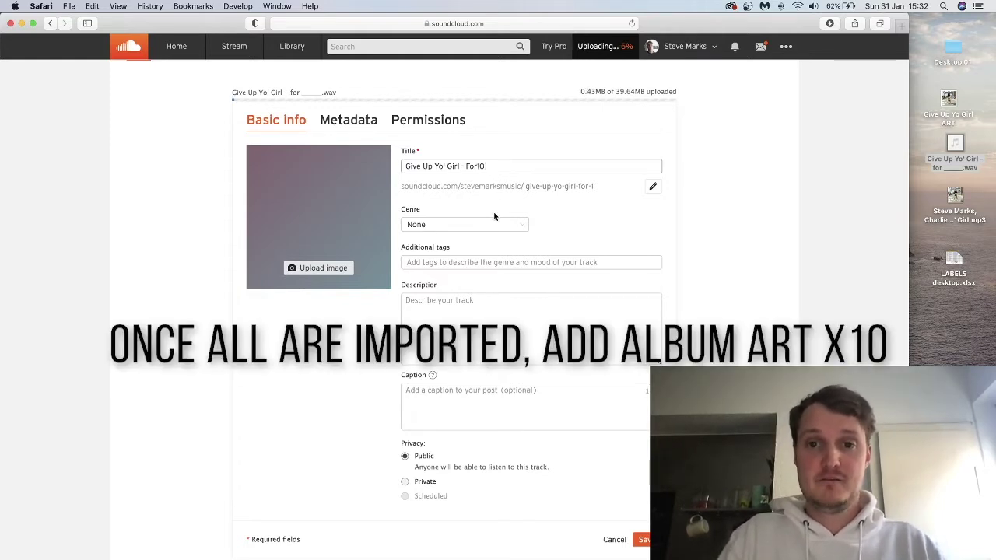
pyautogui.click(403, 482)
# Enable direct downloads in the For10 track's permissions and save the track.
pyautogui.scroll(-3, 403, 484)
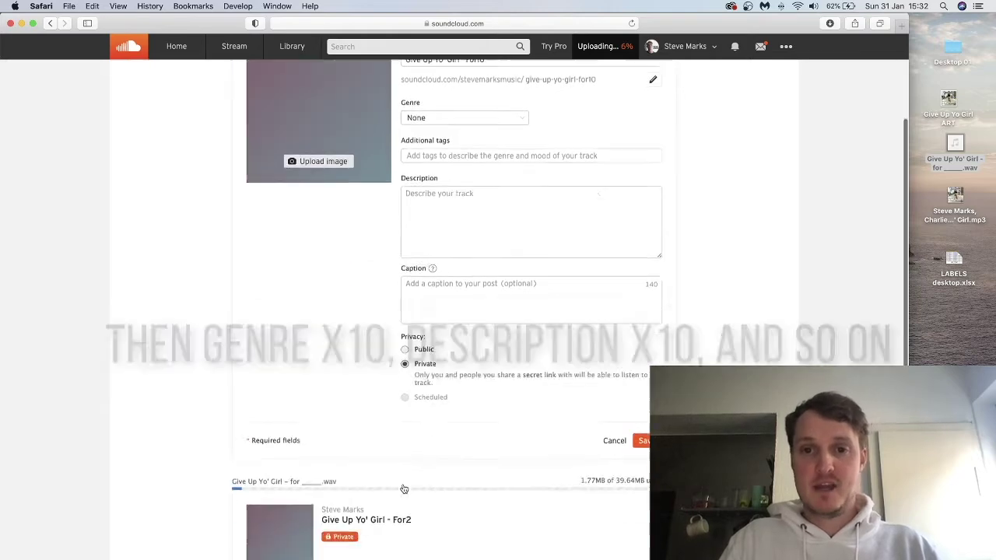
pyautogui.scroll(2, 403, 484)
pyautogui.scroll(2, 403, 487)
pyautogui.click(427, 147)
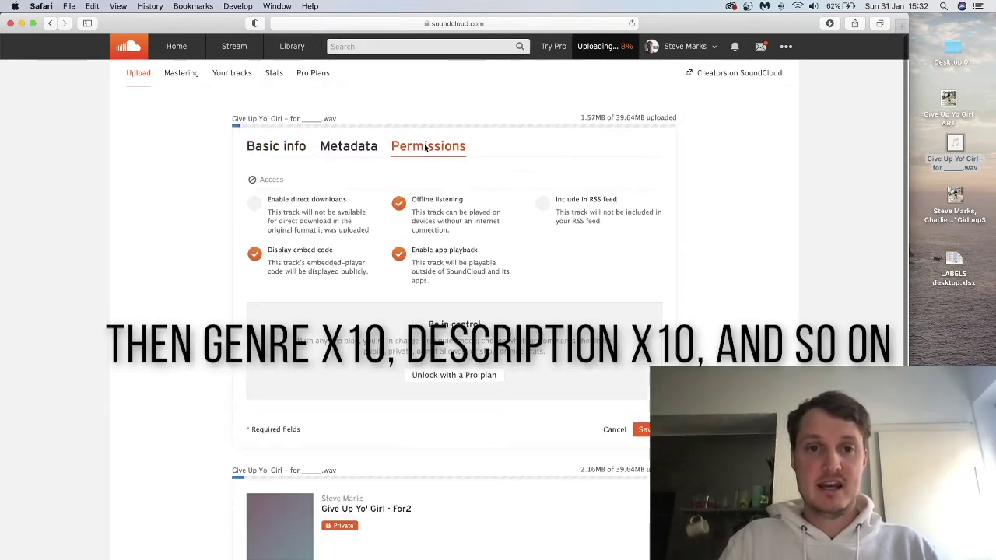
pyautogui.click(254, 204)
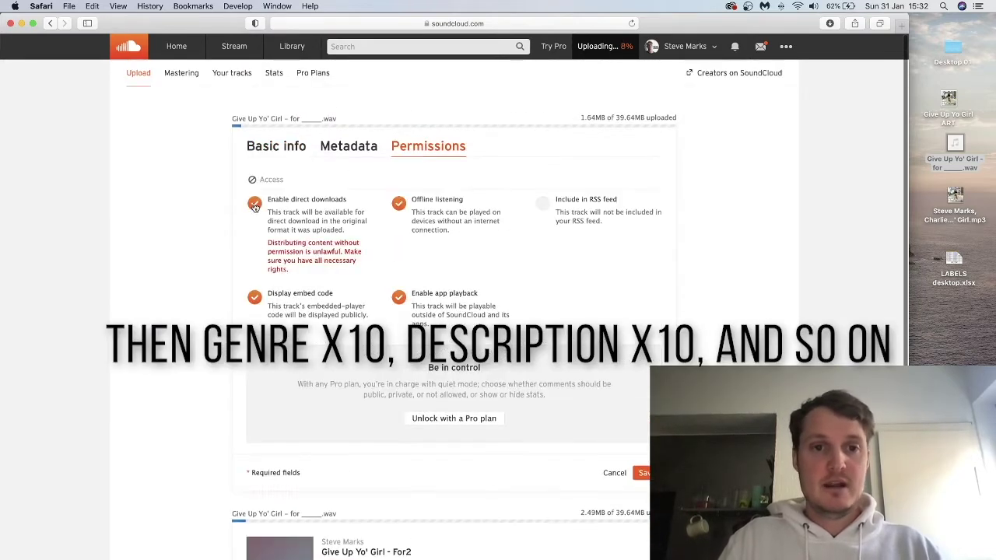
pyautogui.click(643, 472)
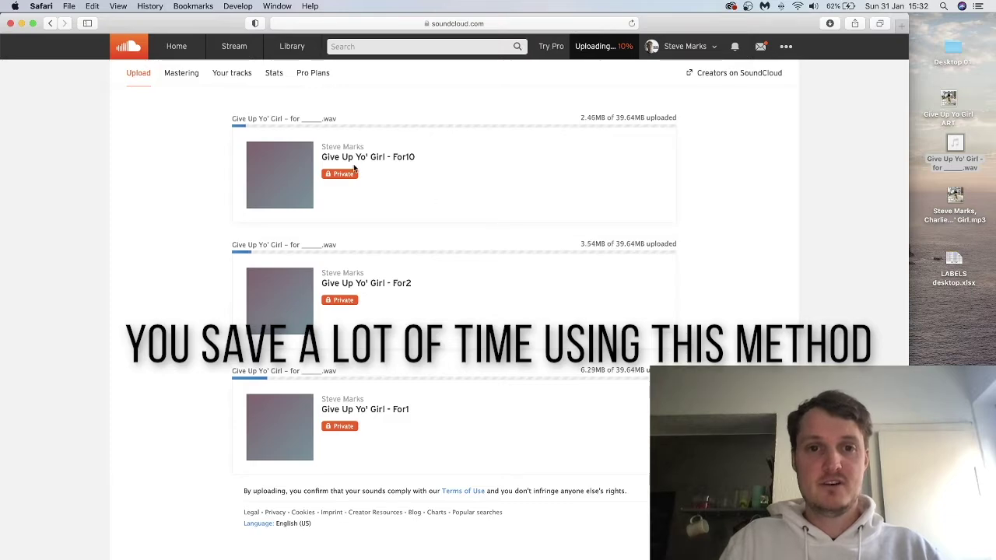
# Upload the WAV file once more as a private track titled "Give Up Yo' Girl - For20" with direct downloads enabled.
pyautogui.moveTo(955, 149); pyautogui.dragTo(550, 165)
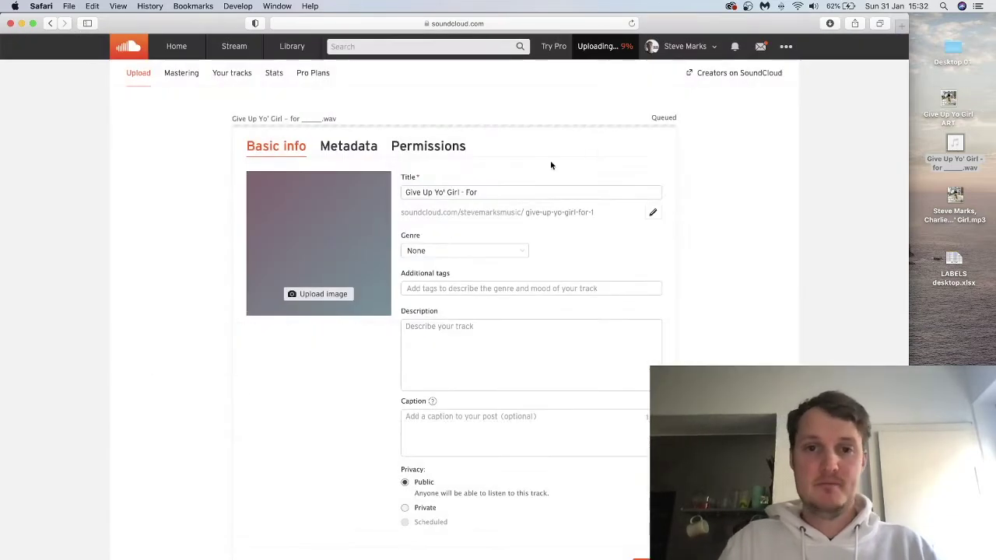
pyautogui.scroll(-1, 556, 179)
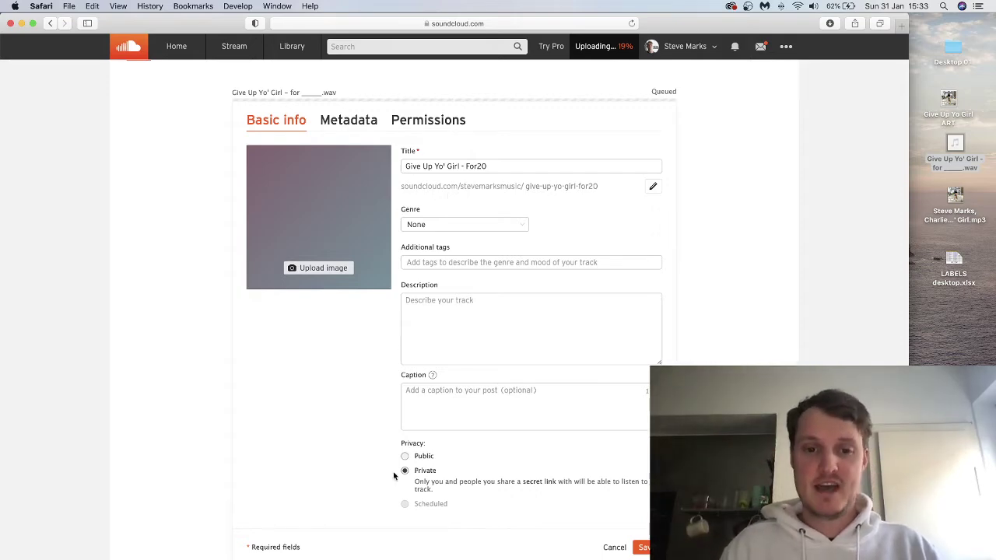
pyautogui.scroll(-3, 394, 475)
pyautogui.scroll(4, 400, 474)
pyautogui.click(415, 148)
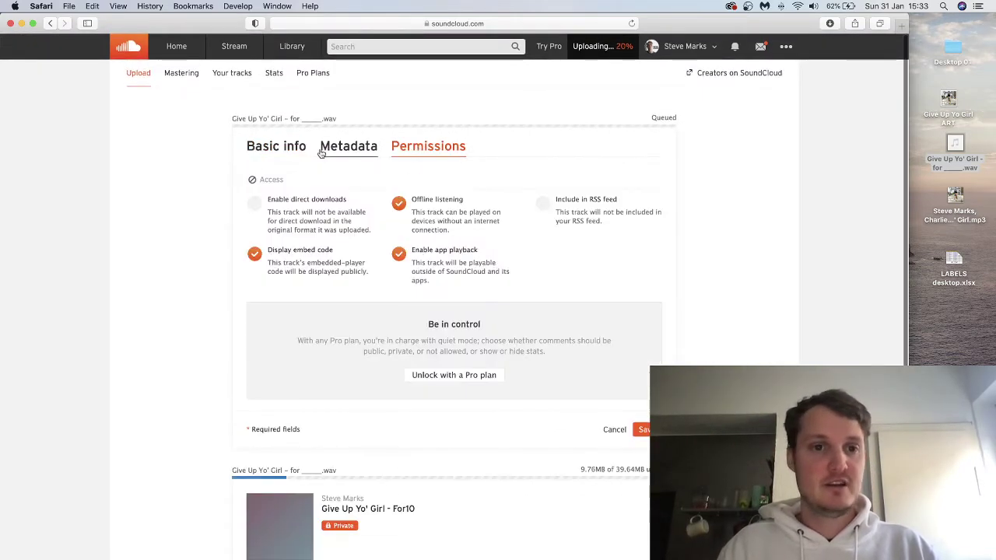
pyautogui.click(257, 208)
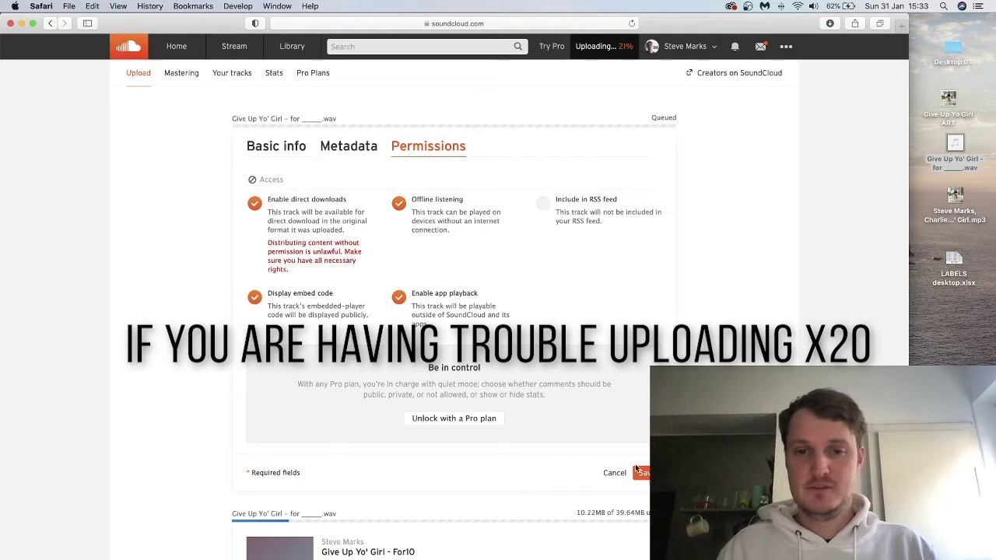
# Check the For20 track's title, confirm its link ending as give-up-yo-girl-for20, and save the track.
pyautogui.click(273, 154)
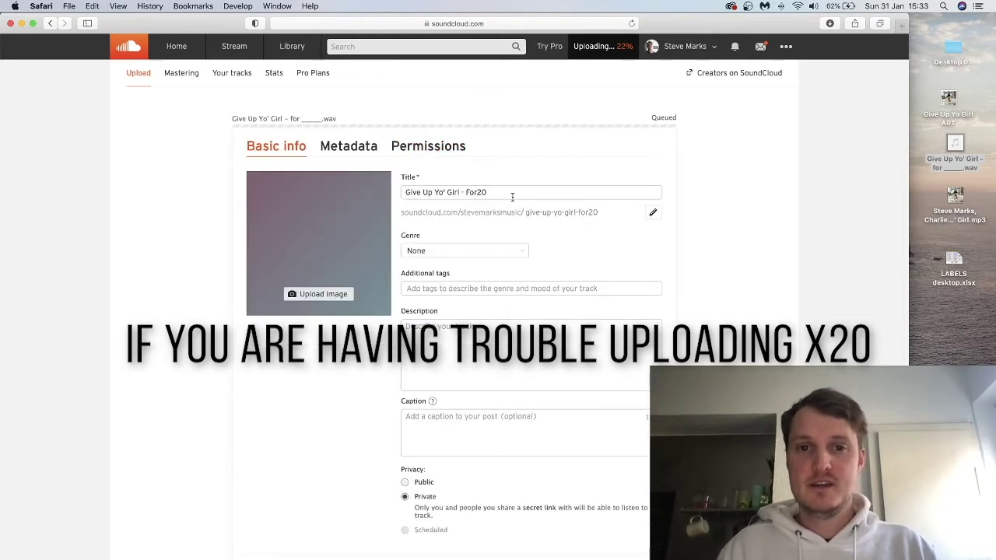
pyautogui.moveTo(511, 196); pyautogui.dragTo(470, 195)
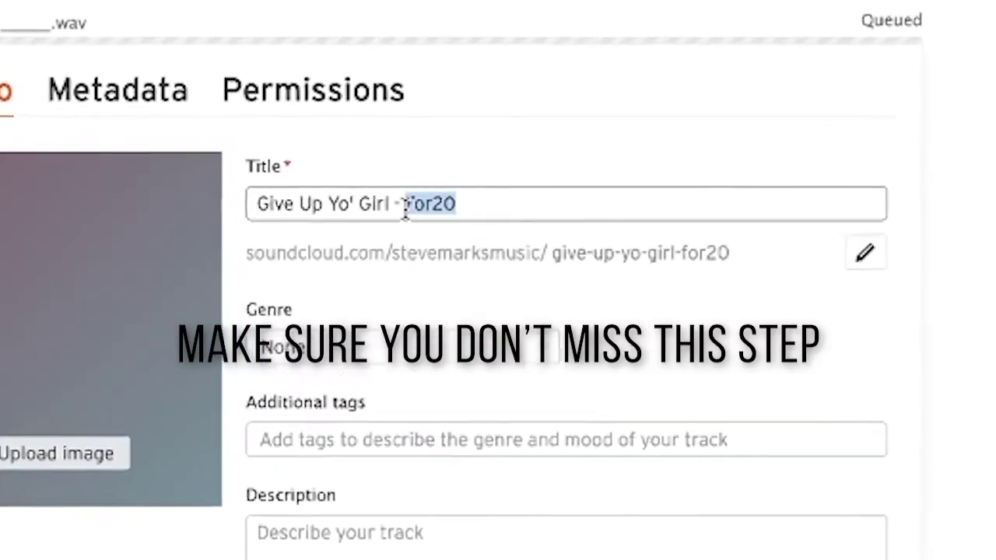
pyautogui.click(482, 195)
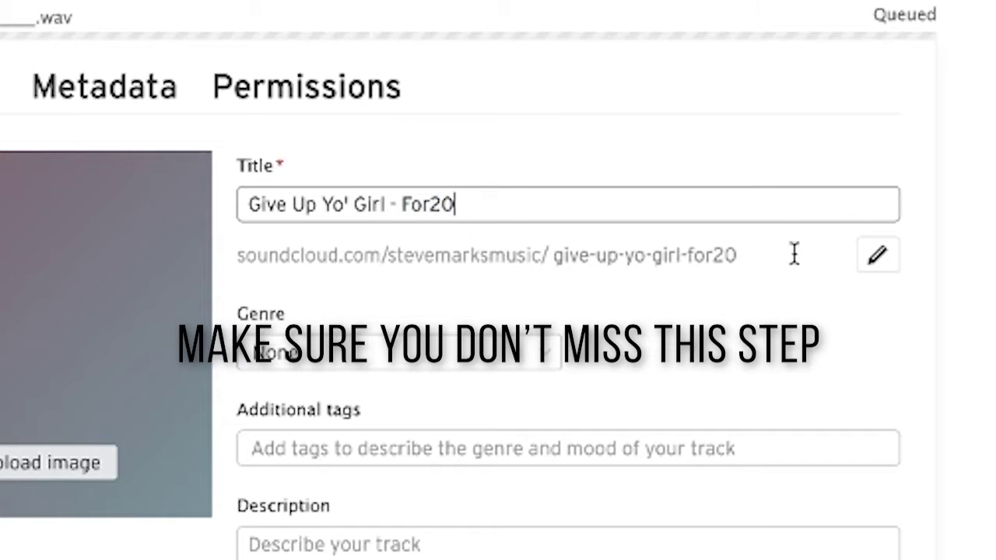
pyautogui.click(872, 263)
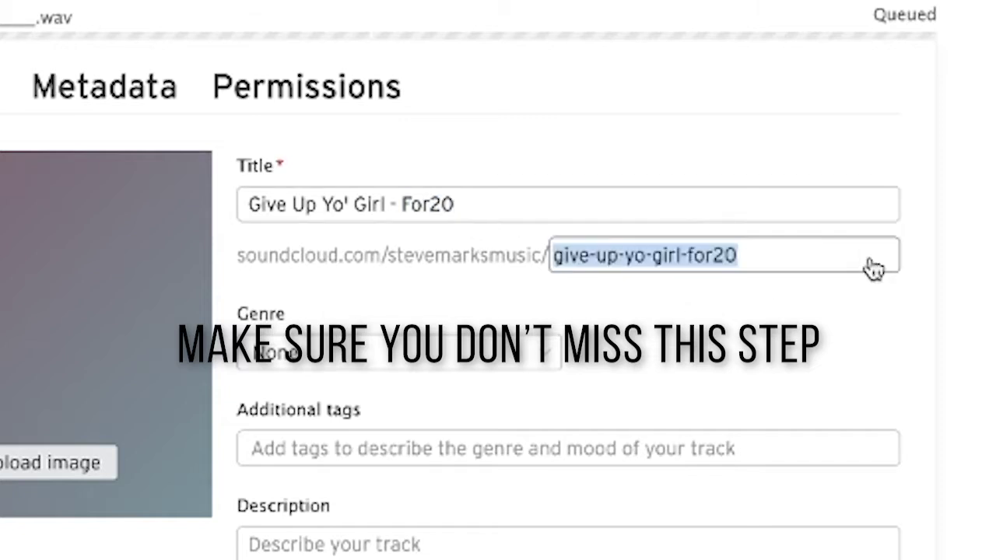
pyautogui.click(740, 253)
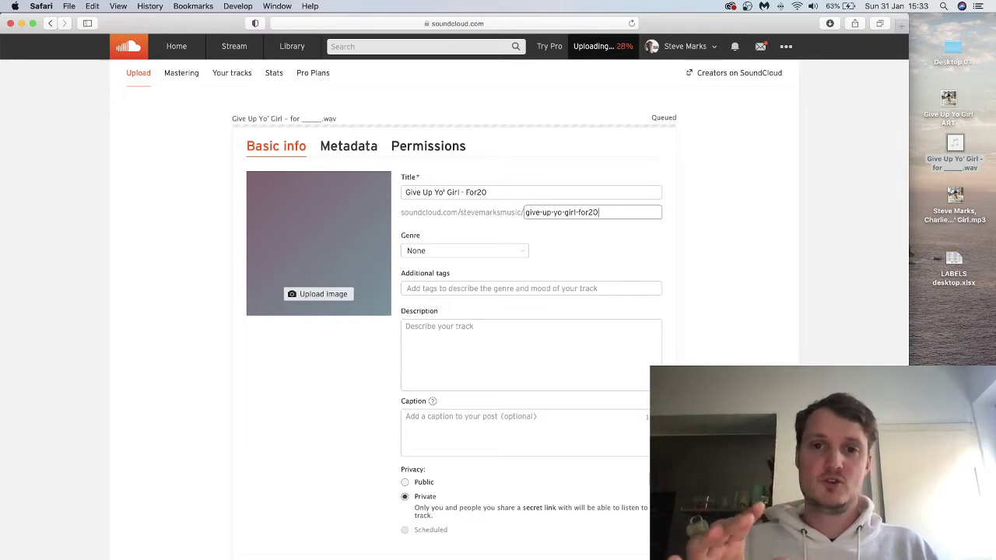
pyautogui.press('Return')
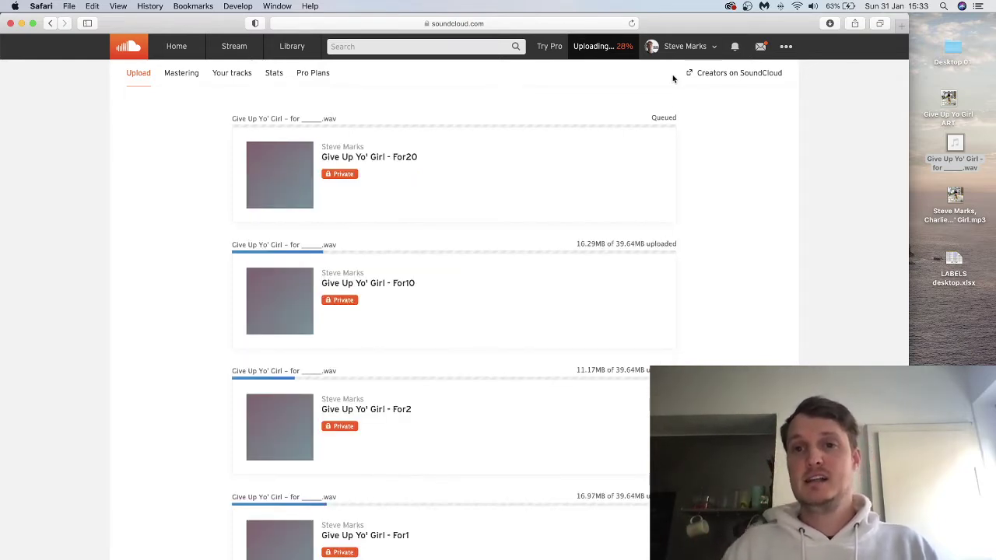
# Open the account's own profile page and look through its list of uploaded tracks.
pyautogui.click(685, 46)
pyautogui.click(663, 67)
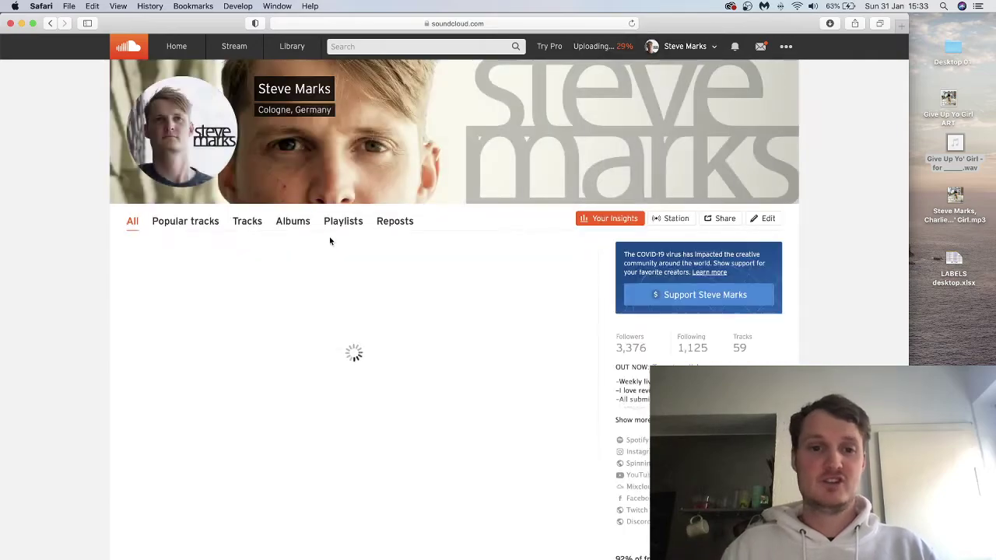
pyautogui.scroll(-10, 329, 241)
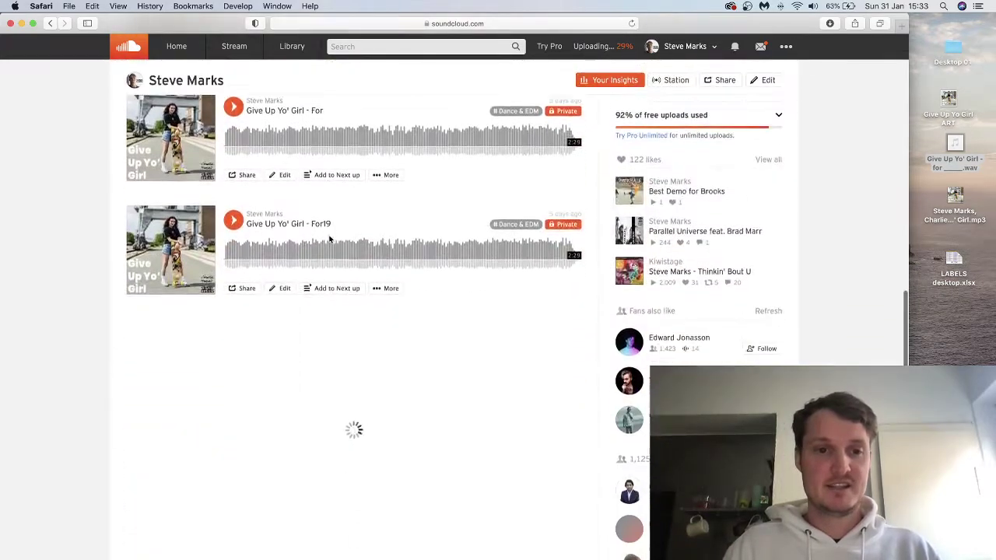
# Look through the profile's private copies, comparing the numbered placeholder titles with those that name a record label.
pyautogui.scroll(-5, 329, 241)
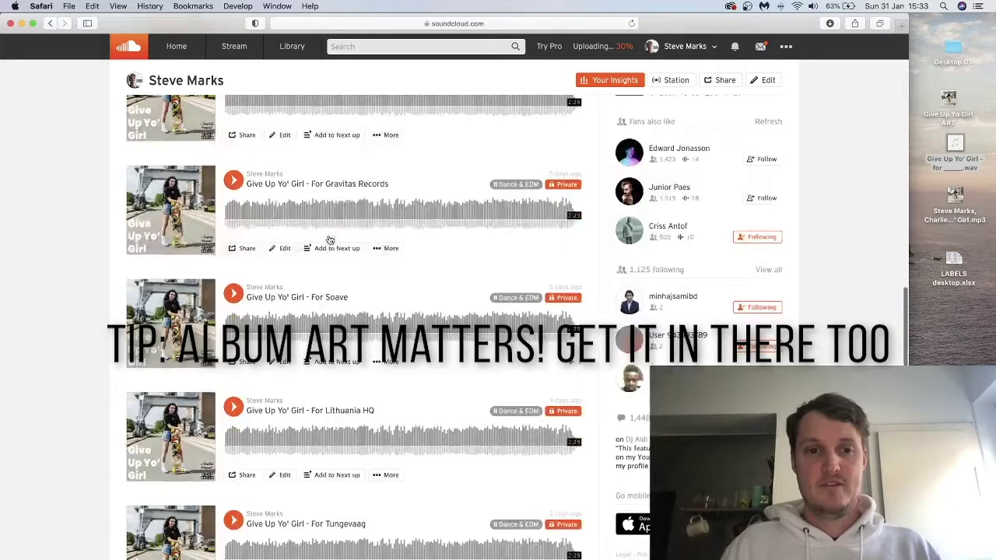
pyautogui.scroll(-10, 329, 240)
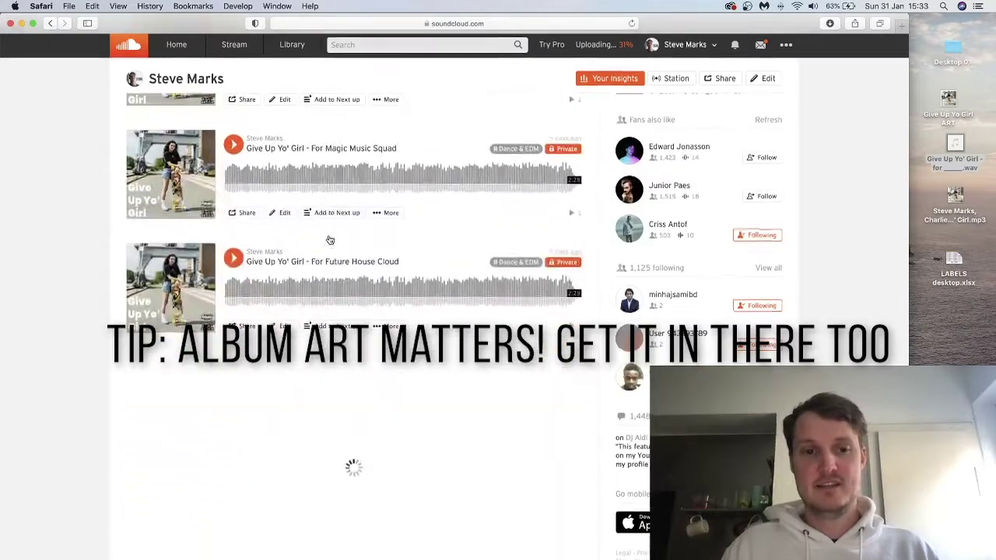
pyautogui.scroll(-5, 329, 240)
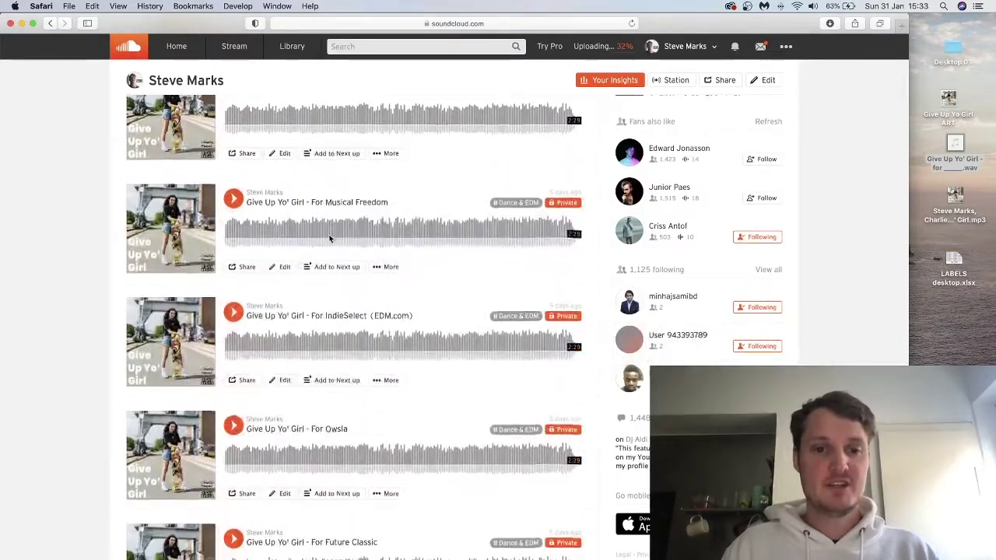
pyautogui.scroll(20, 329, 240)
pyautogui.scroll(-1, 329, 239)
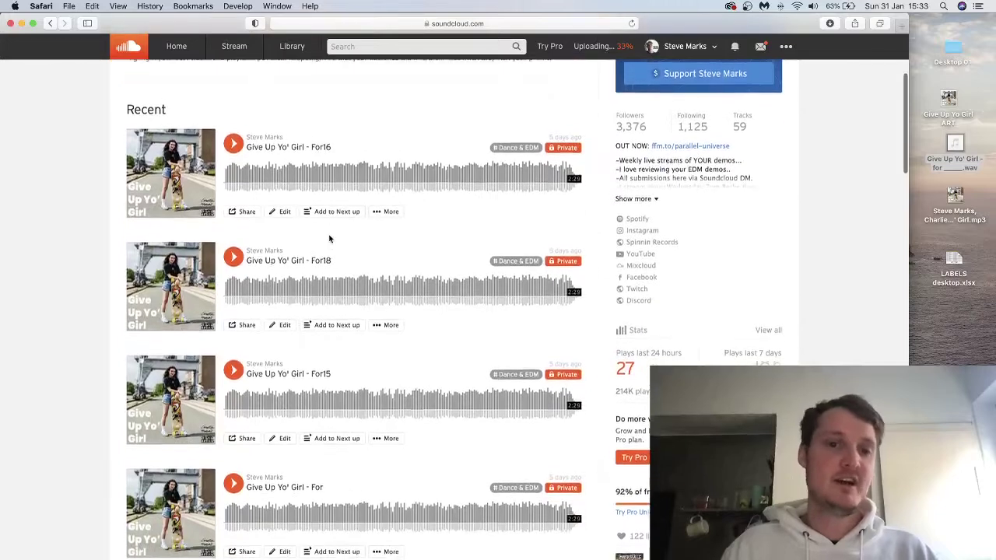
pyautogui.scroll(-3, 329, 239)
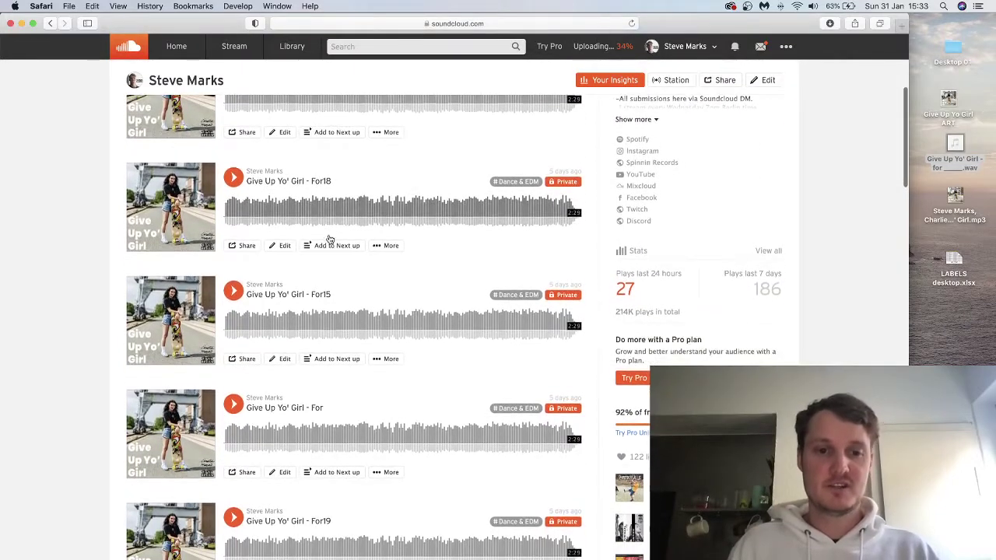
pyautogui.scroll(5, 330, 240)
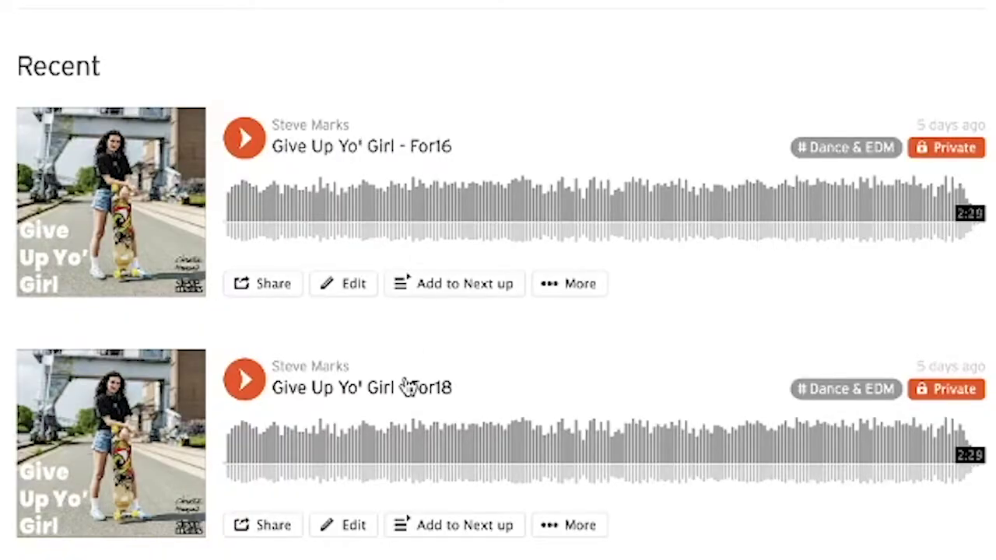
pyautogui.scroll(-15, 408, 387)
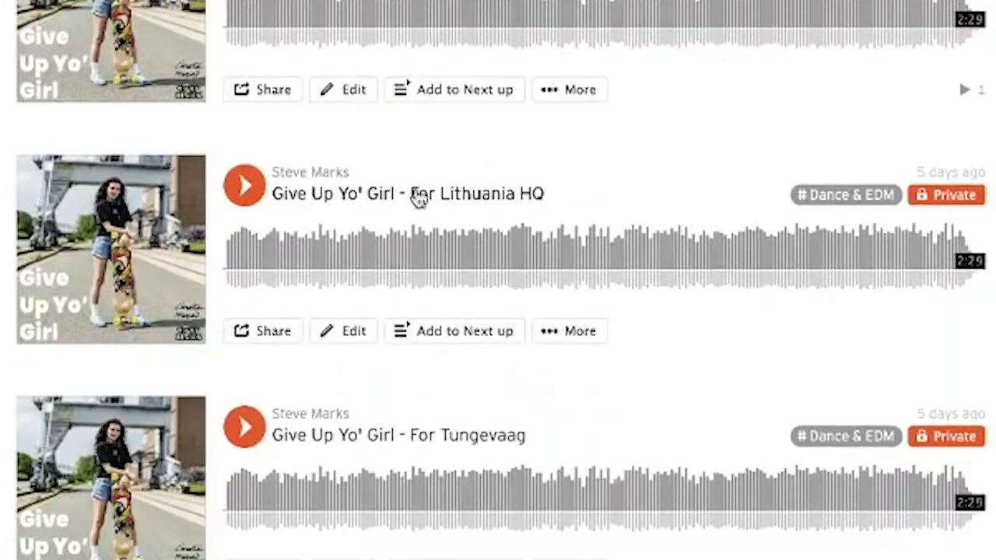
pyautogui.scroll(-3, 427, 376)
pyautogui.scroll(-4, 464, 384)
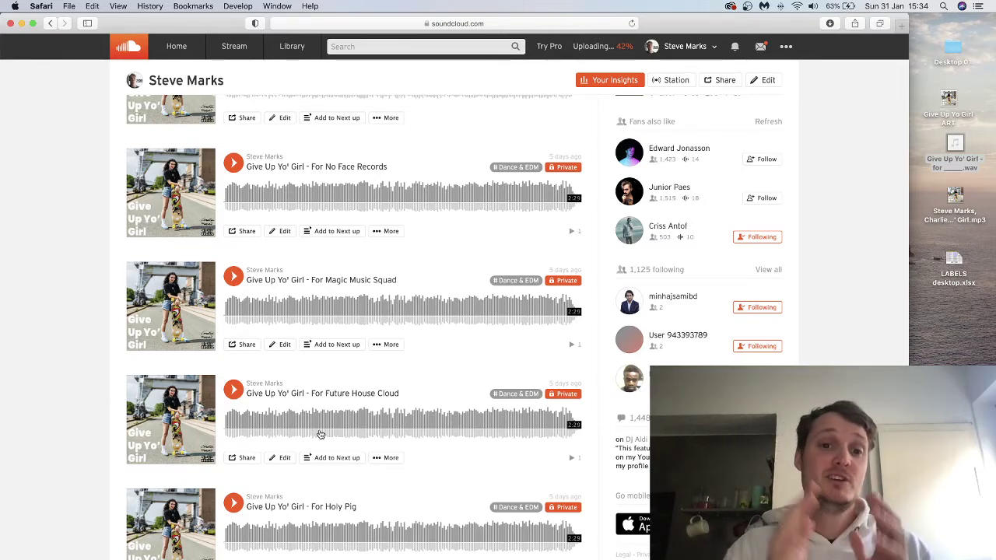
# Examine the play counts on the label-titled copies from No Face Records through Loud Memory.
pyautogui.scroll(1, 378, 300)
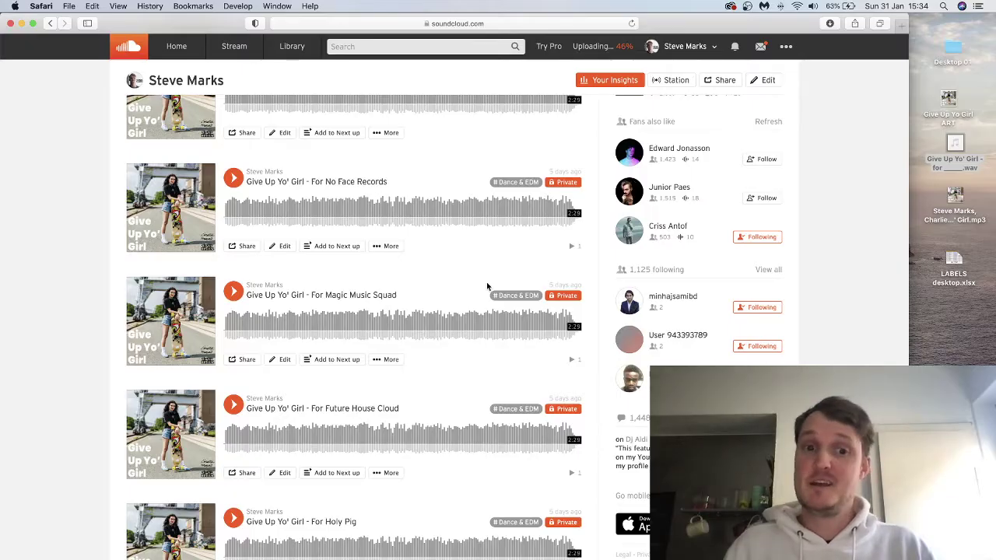
pyautogui.scroll(-3, 487, 287)
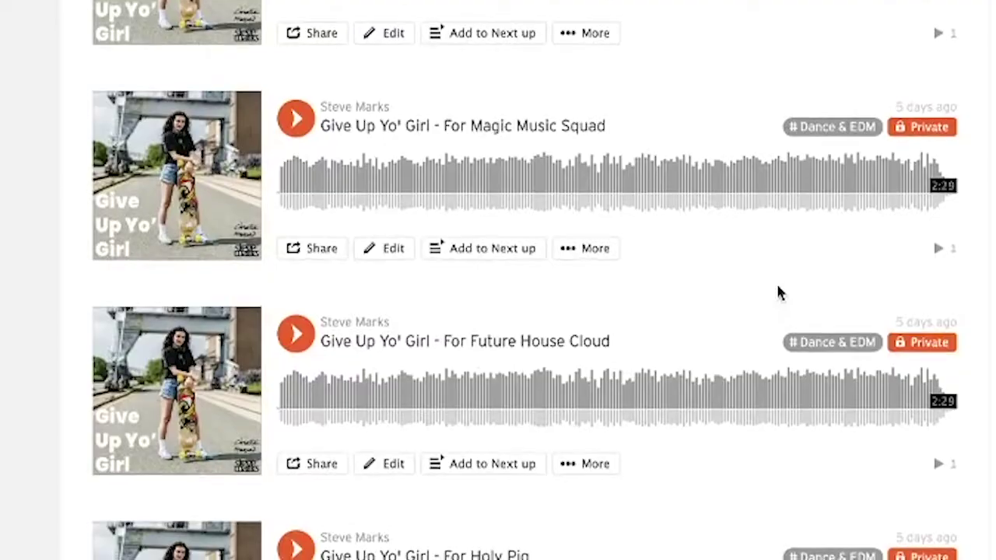
pyautogui.scroll(-2, 486, 287)
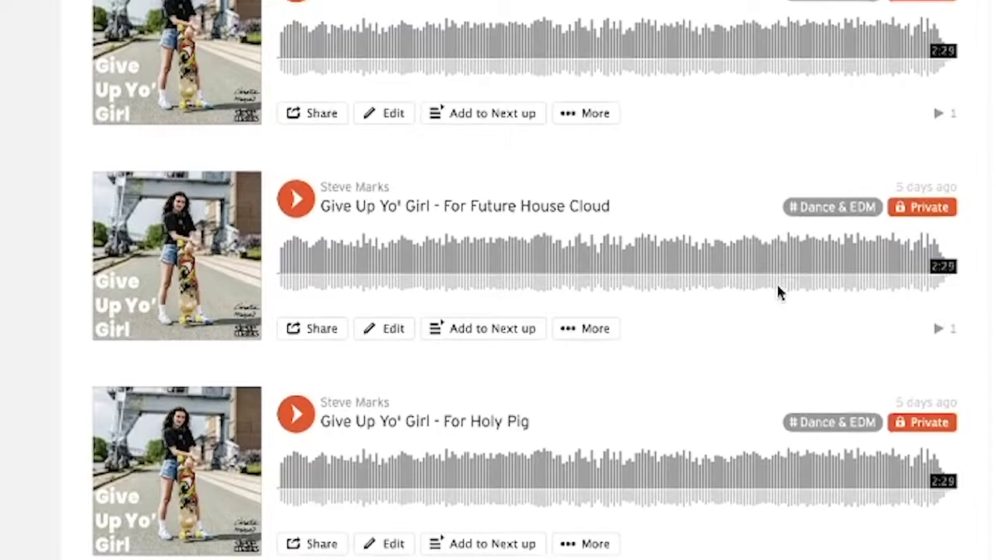
pyautogui.scroll(-7, 778, 292)
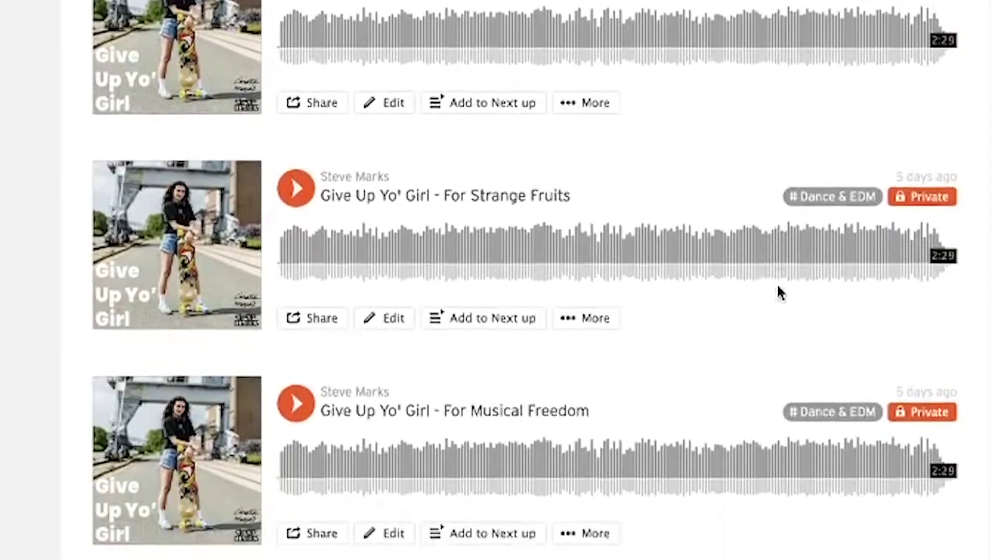
pyautogui.scroll(-10, 778, 291)
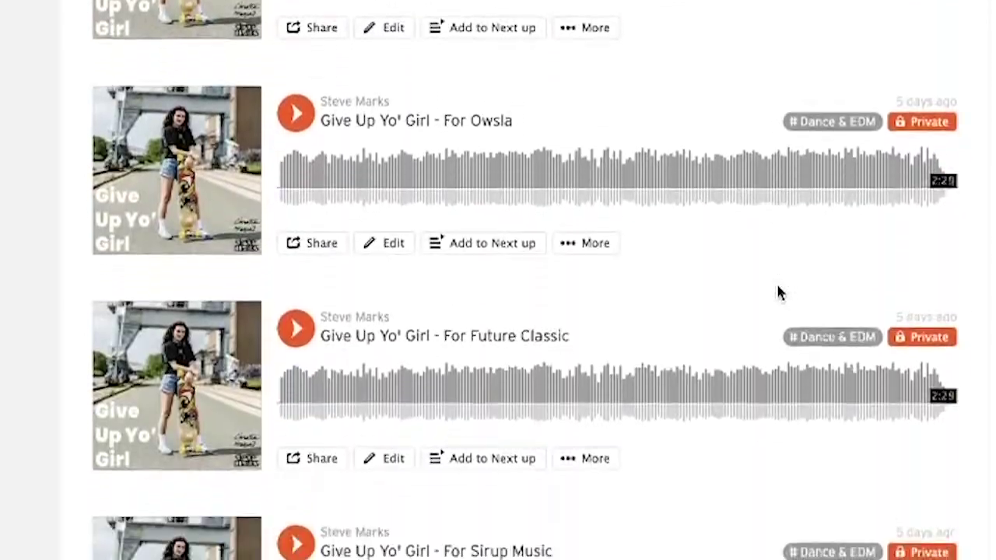
pyautogui.scroll(-6, 781, 293)
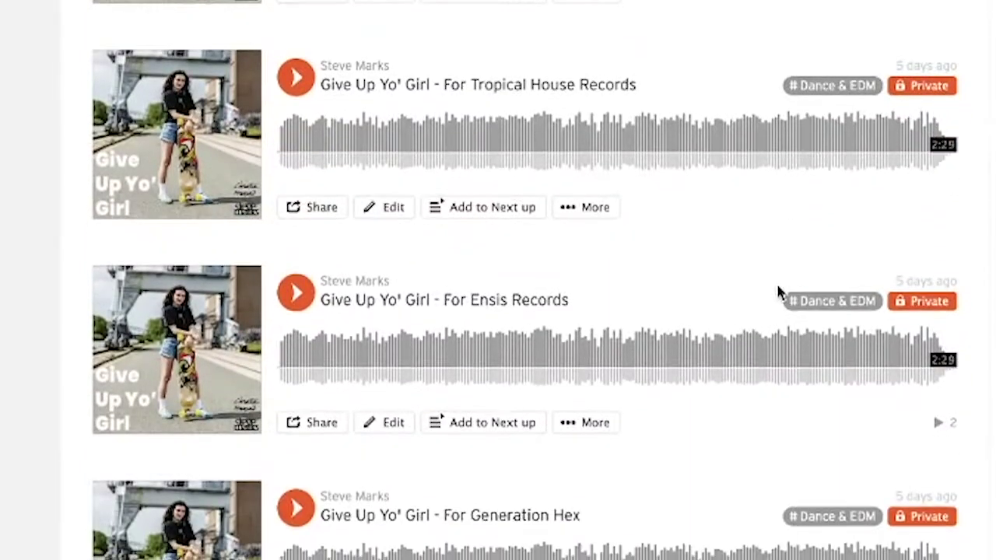
pyautogui.scroll(-1, 576, 412)
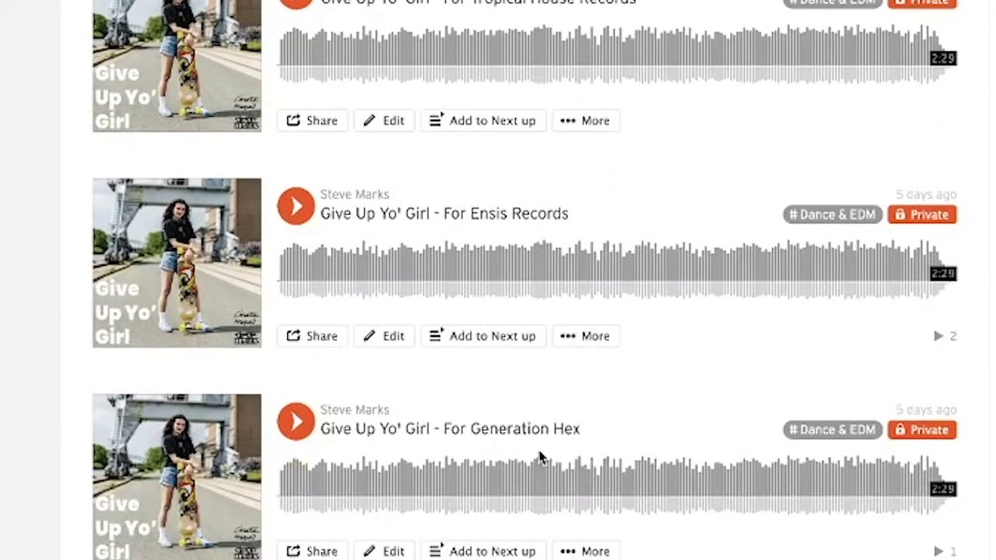
pyautogui.scroll(-3, 683, 445)
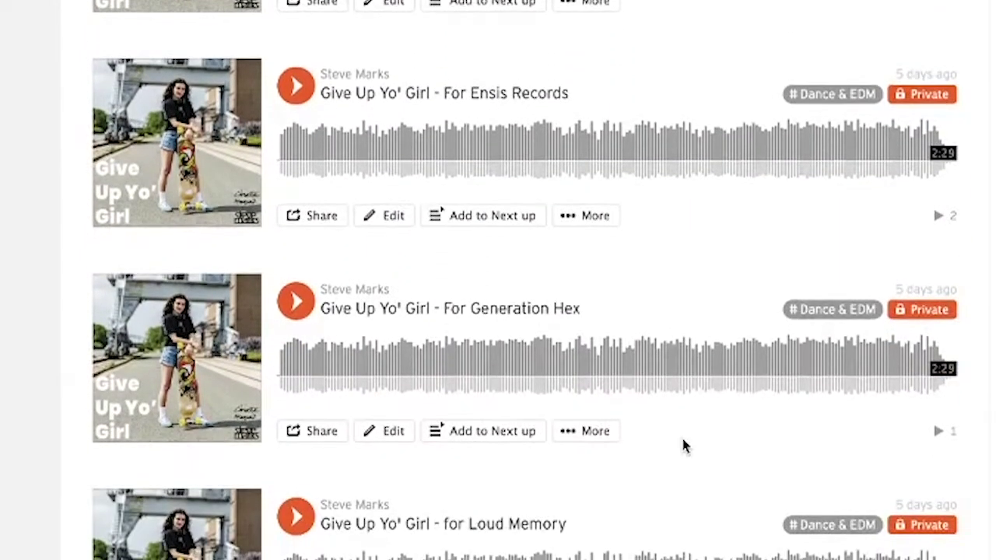
pyautogui.scroll(10, 683, 445)
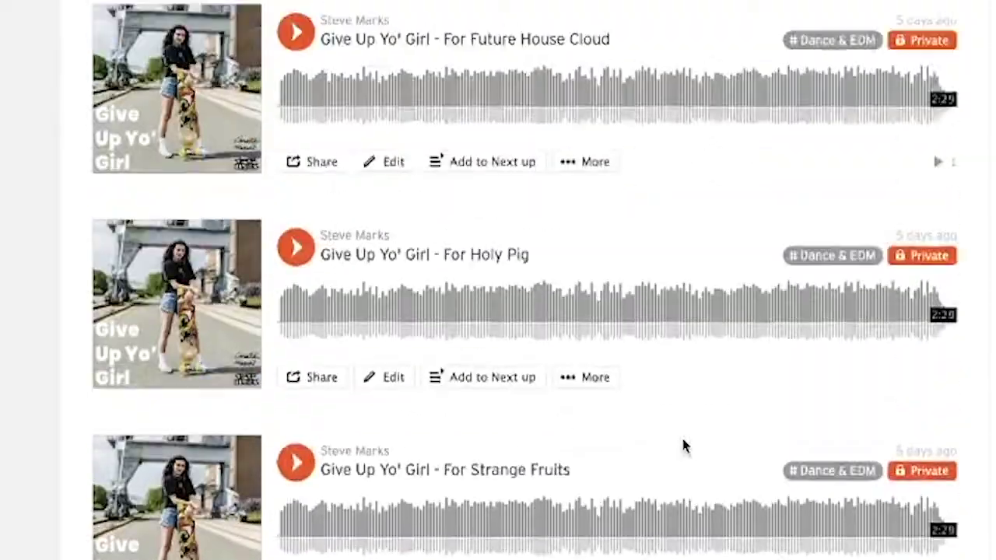
pyautogui.scroll(5, 683, 445)
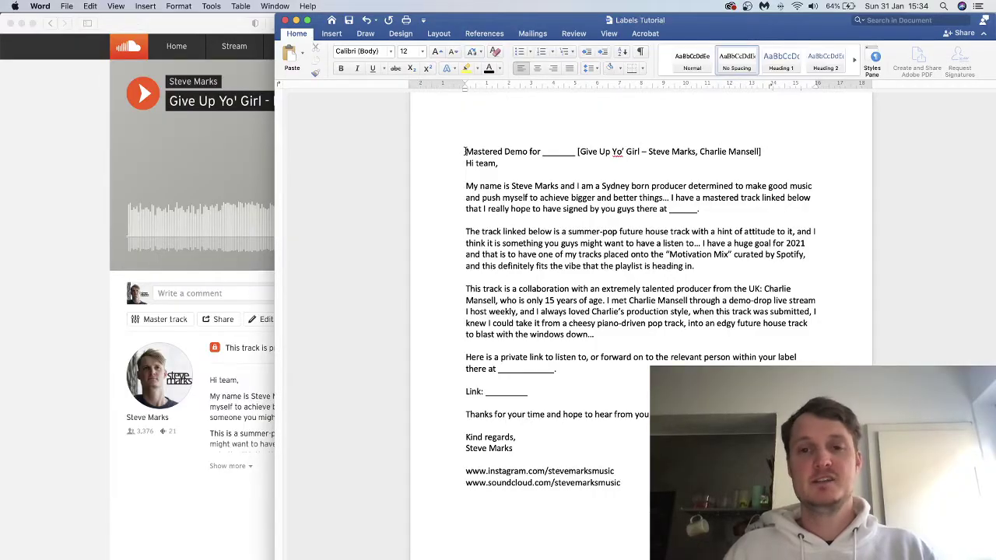
# In the Labels Tutorial document in Word, highlight the whole blank email template from heading to social links for review.
pyautogui.moveTo(464, 151); pyautogui.dragTo(653, 486)
pyautogui.click(621, 482)
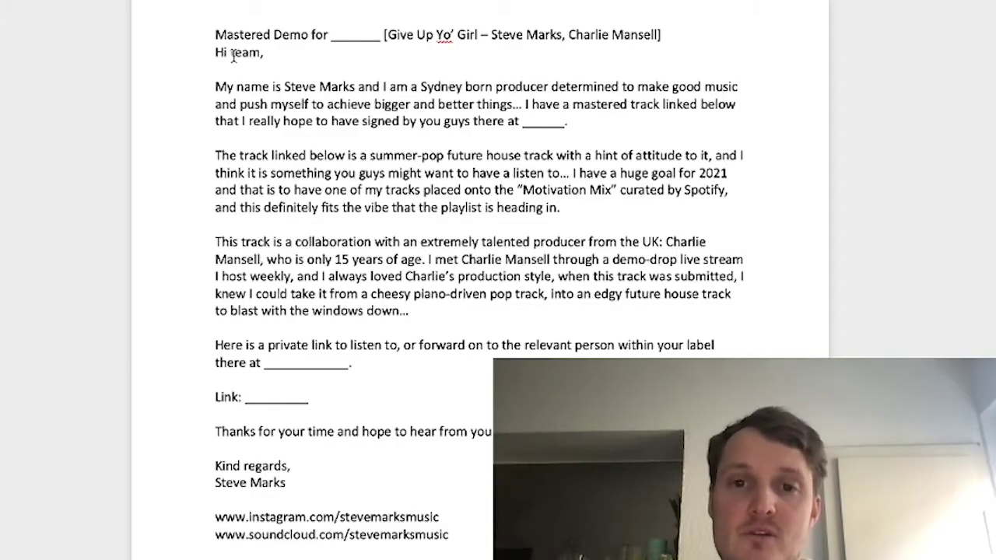
pyautogui.moveTo(210, 34); pyautogui.dragTo(452, 537)
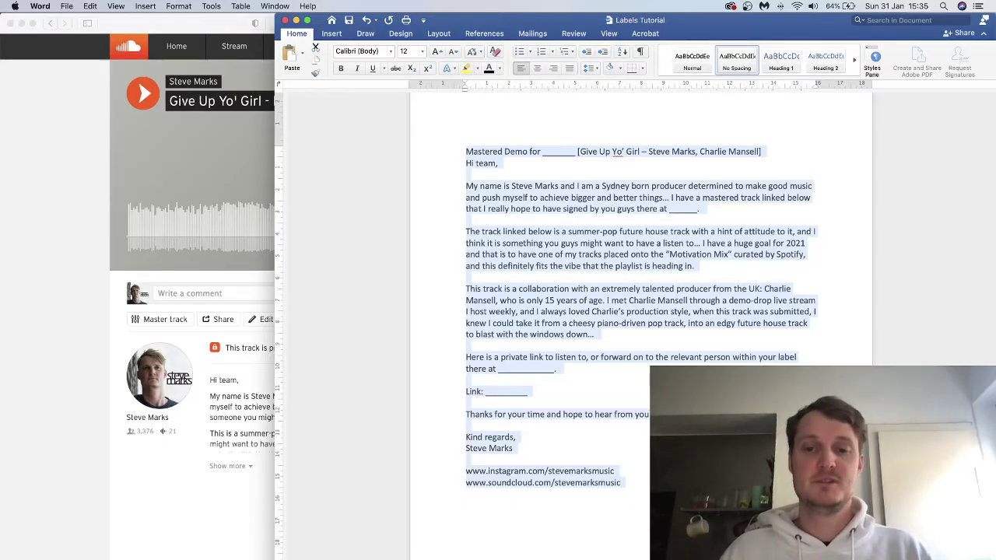
pyautogui.click(622, 482)
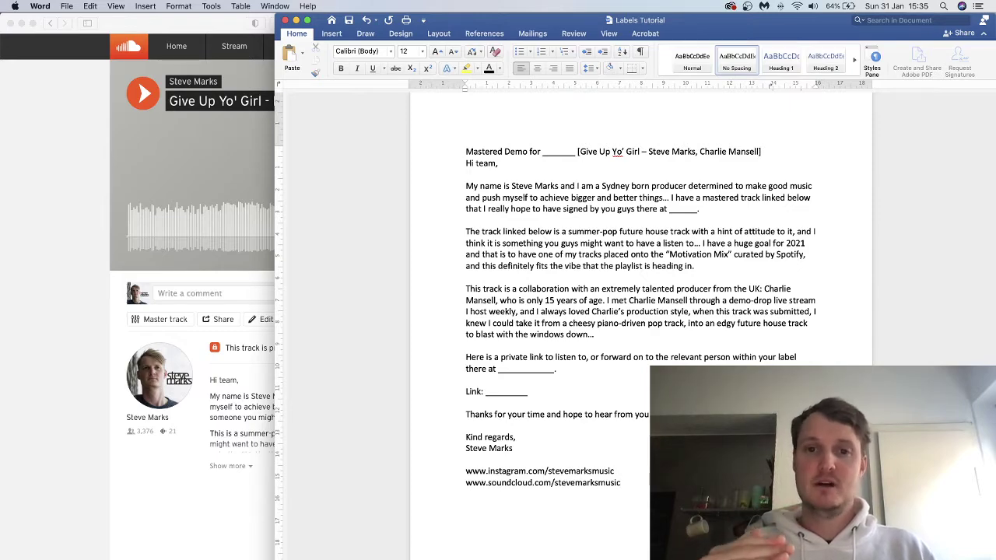
# Examine the annotated template's email heading, casual greeting, introduction and about-the-track text, highlighting each passage in turn.
pyautogui.scroll(-15, 642, 327)
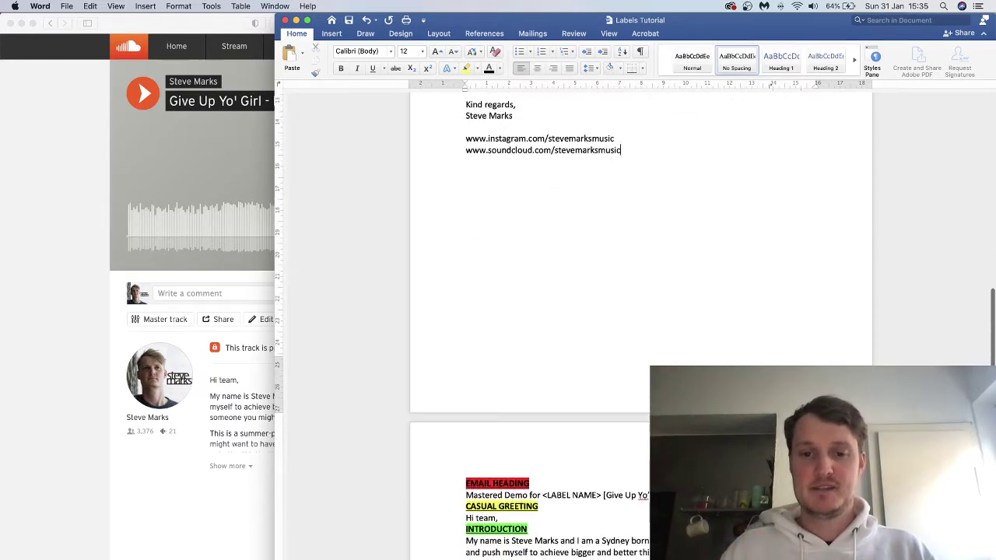
pyautogui.scroll(-2, 641, 319)
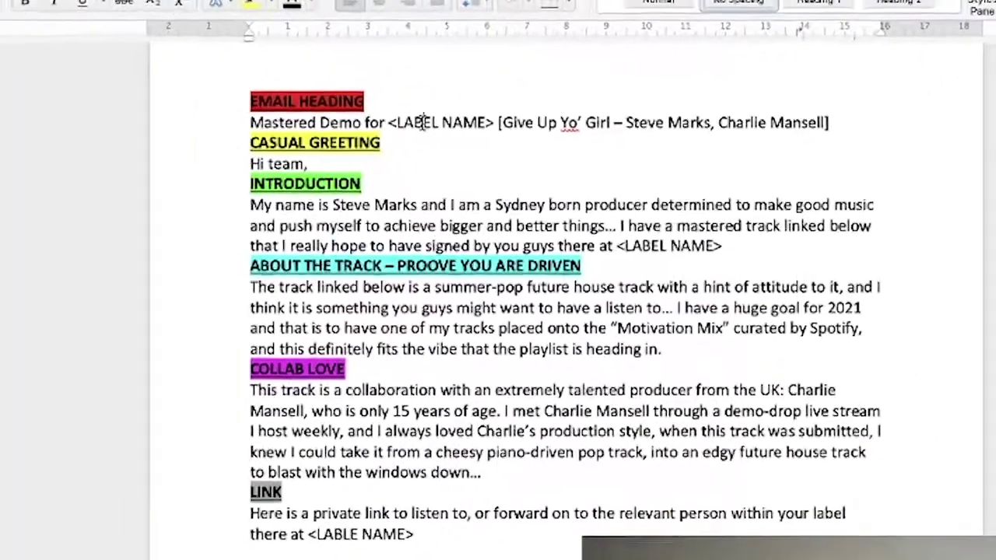
pyautogui.tripleClick(561, 136)
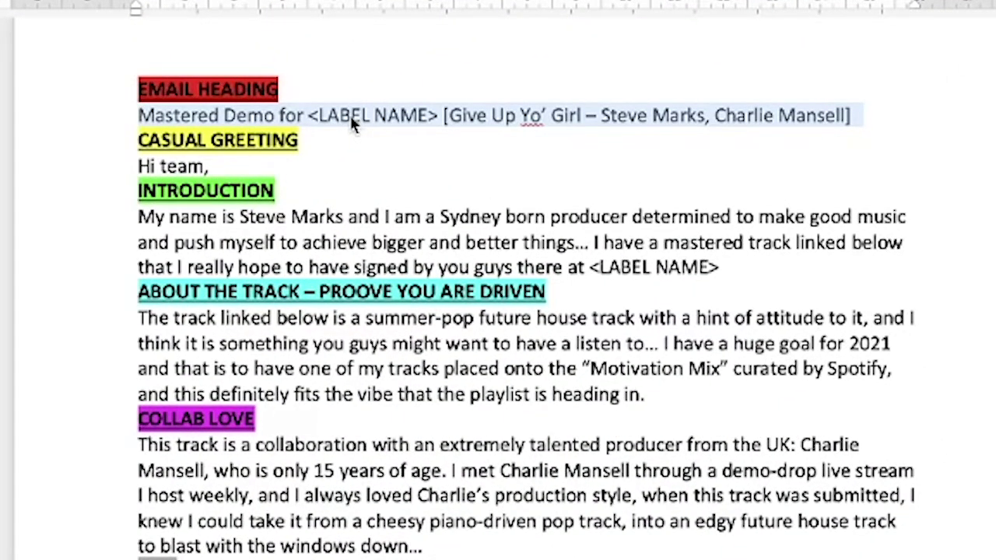
pyautogui.tripleClick(163, 170)
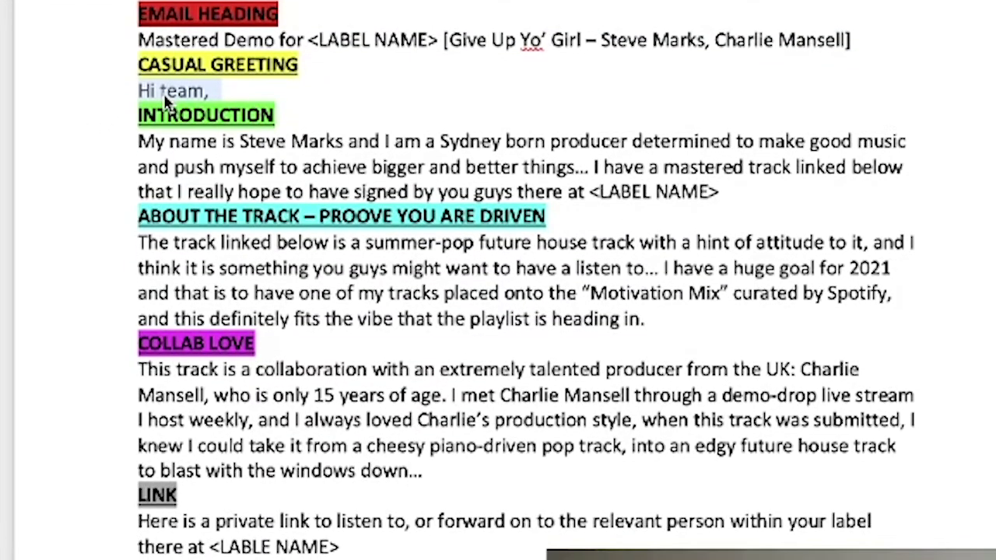
pyautogui.tripleClick(171, 142)
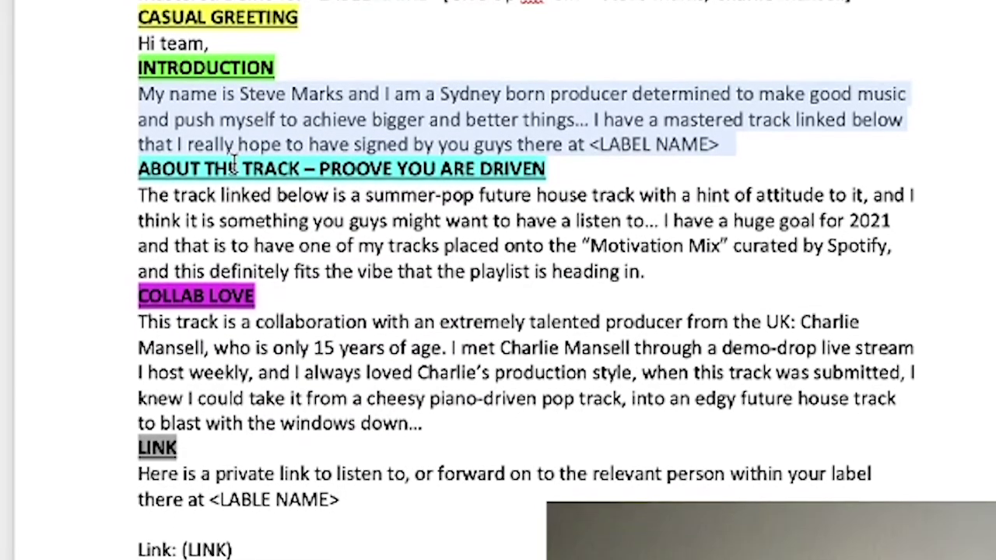
pyautogui.tripleClick(237, 163)
pyautogui.tripleClick(241, 200)
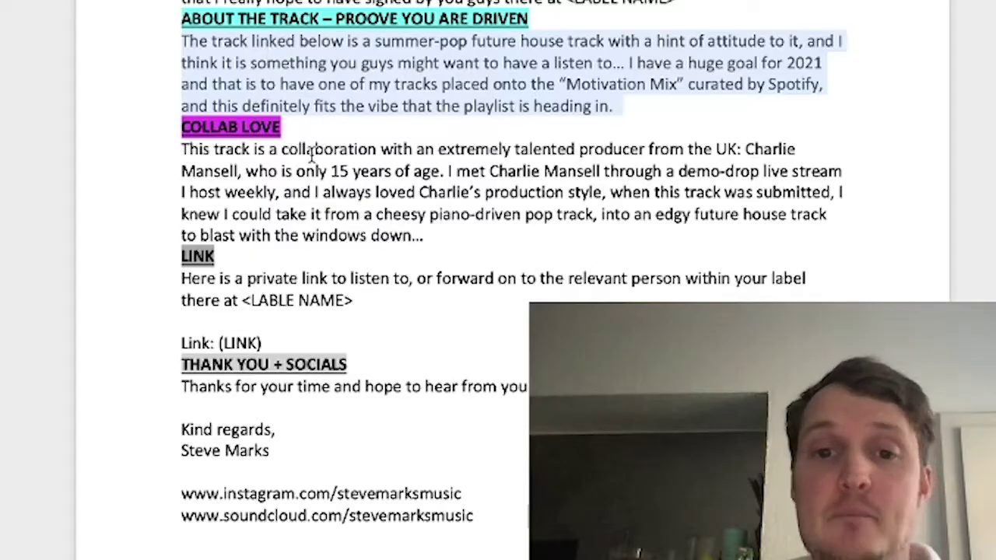
# Examine the annotated template's collab paragraph, private link section and thank-you with socials, highlighting each passage in turn.
pyautogui.tripleClick(535, 293)
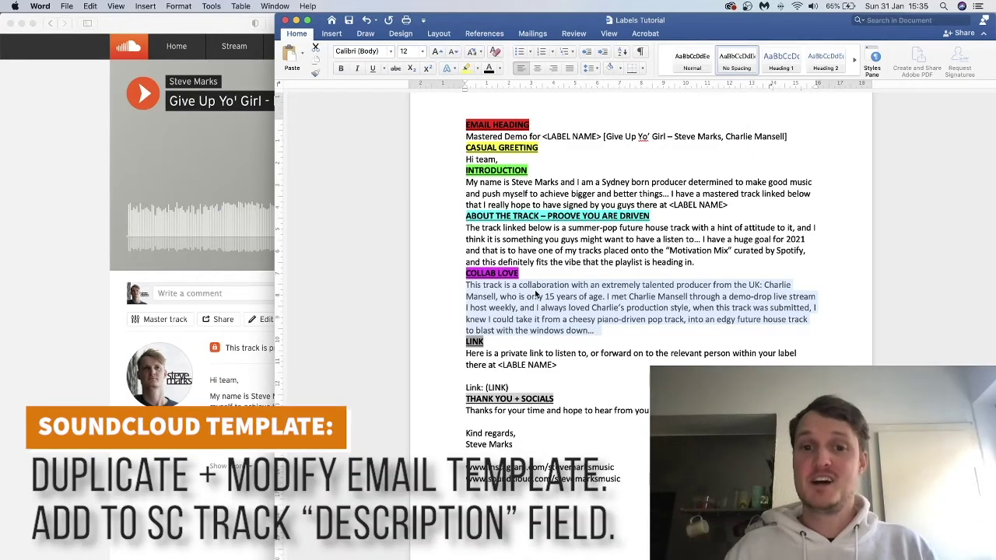
pyautogui.scroll(-2, 536, 290)
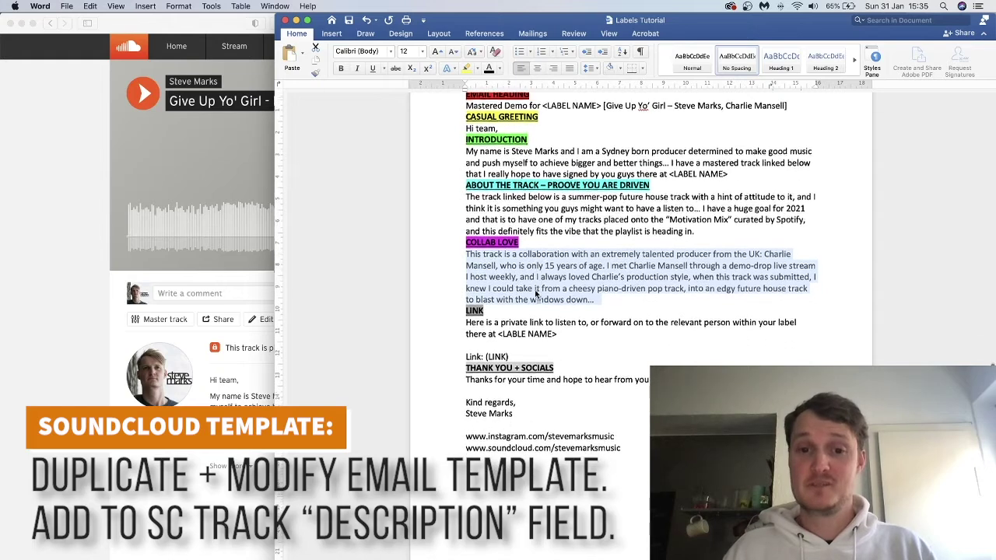
pyautogui.tripleClick(510, 321)
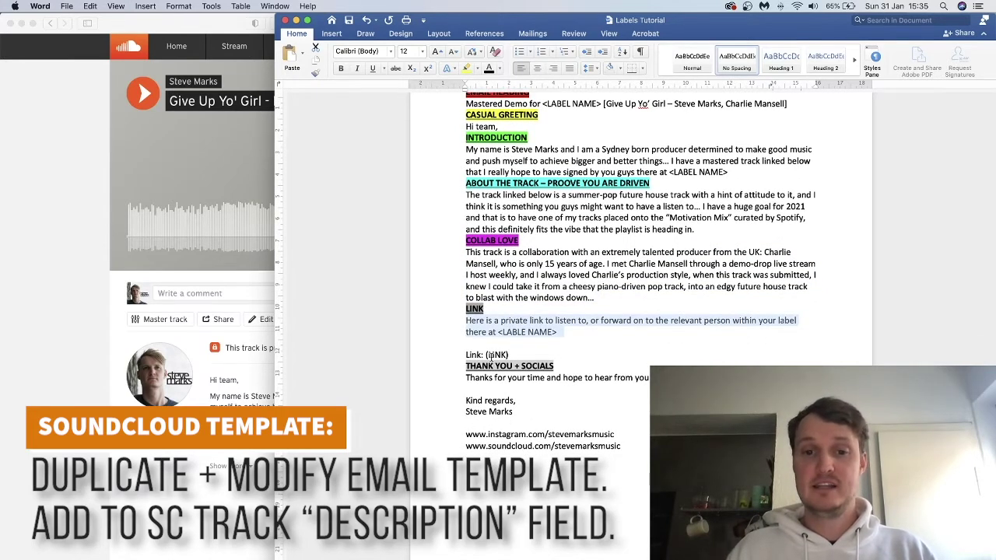
pyautogui.moveTo(464, 376); pyautogui.dragTo(621, 447)
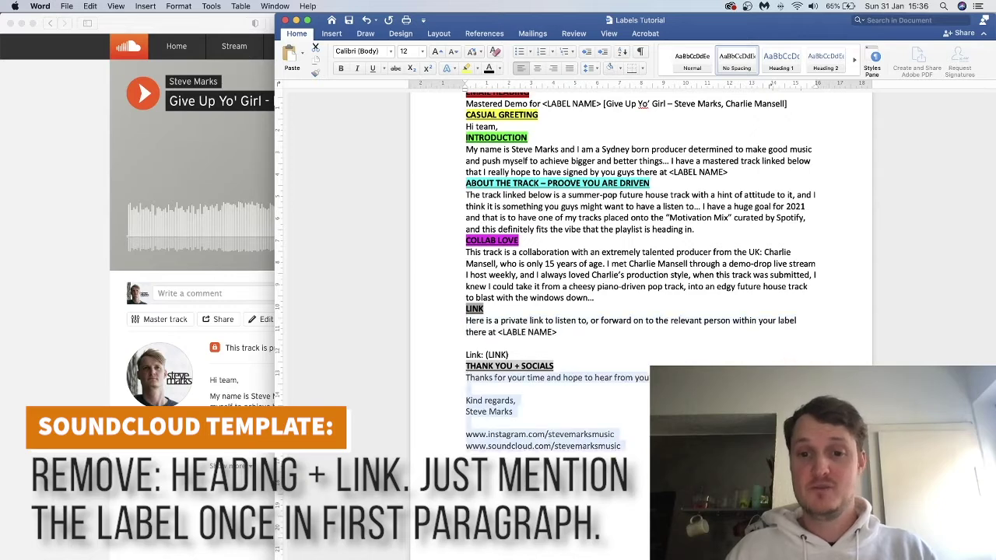
pyautogui.press('Right')
pyautogui.scroll(1, 641, 233)
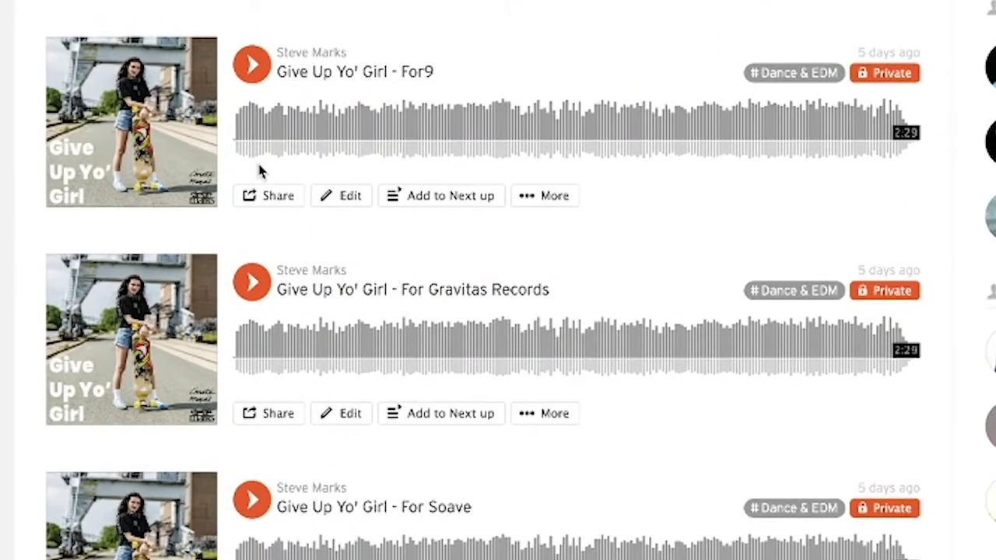
# Open the For9 track for editing on SoundCloud and change its title to "Give Up Yo' Girl - For Kiwistage".
pyautogui.click(350, 204)
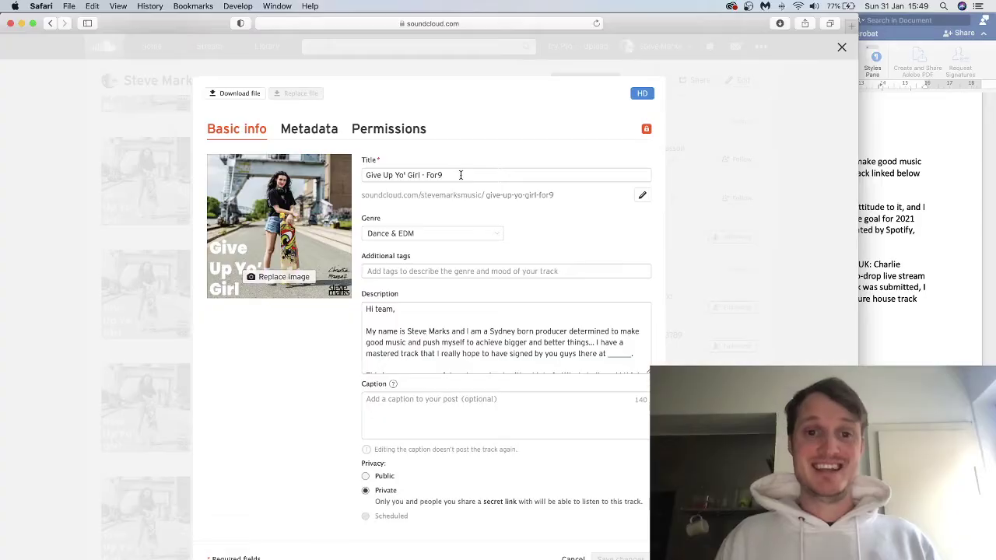
pyautogui.click(460, 175)
pyautogui.press('BackSpace')
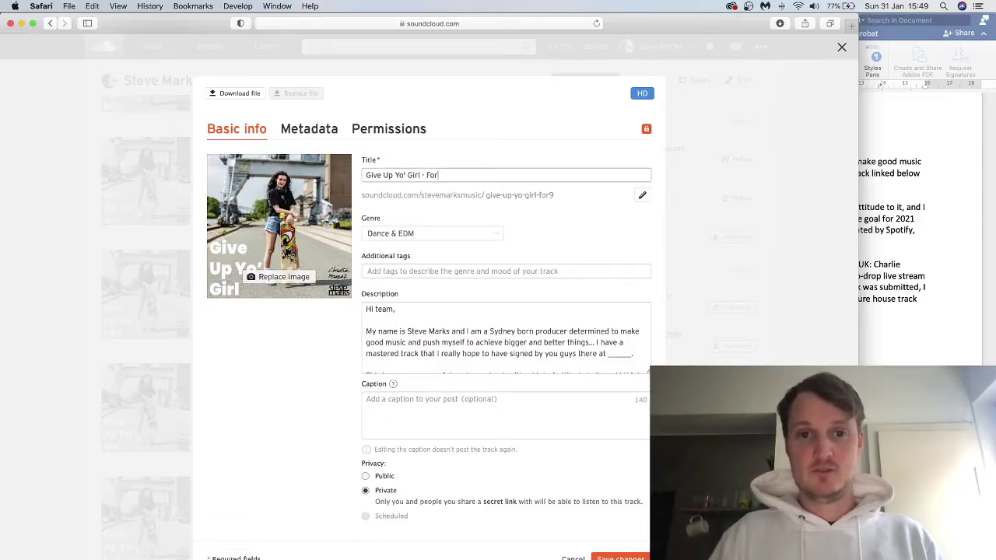
pyautogui.write('Kiwistage')
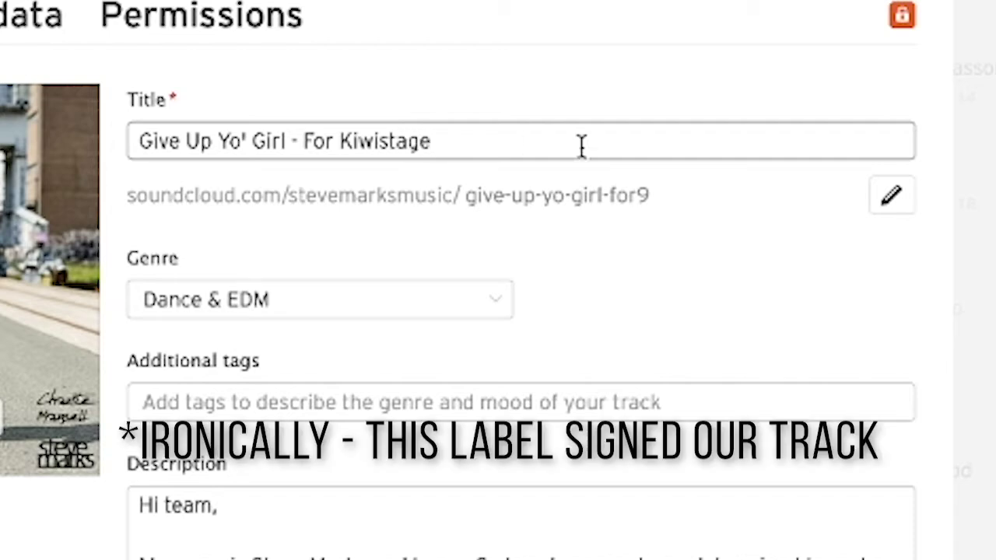
# Change the ending of the track's SoundCloud link so it reads give-up-yo-girl-for-kiwistage.
pyautogui.click(889, 201)
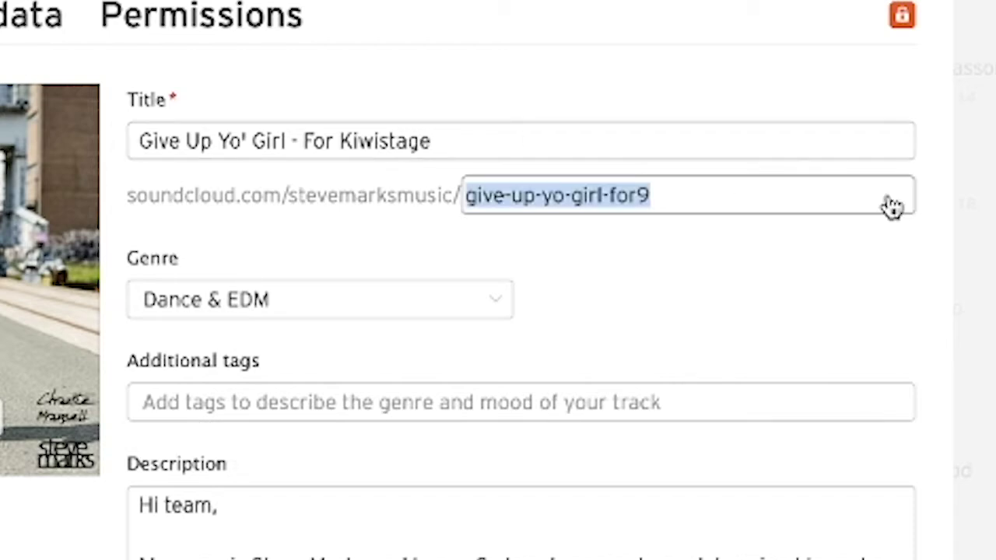
pyautogui.click(719, 204)
pyautogui.press('BackSpace')
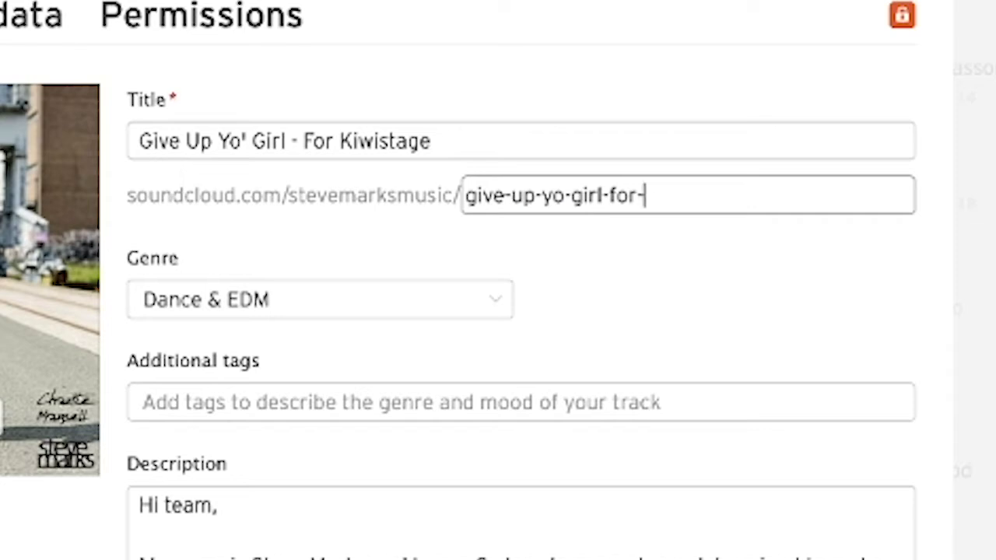
pyautogui.write('-kiwistage')
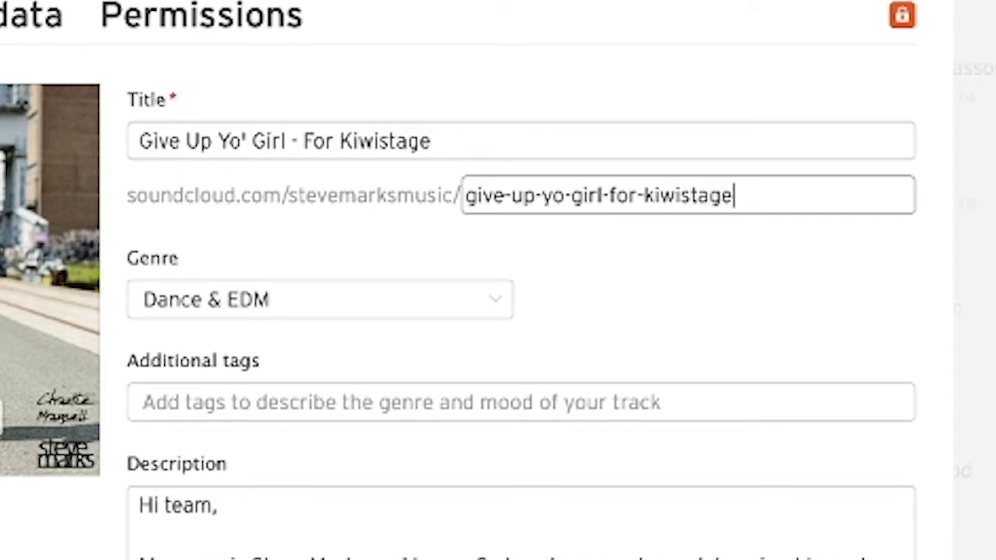
# Fill the label-name blank in the track description with Kiwistage, then check the track's permissions and save the changes.
pyautogui.doubleClick(366, 133)
pyautogui.press('super+c')
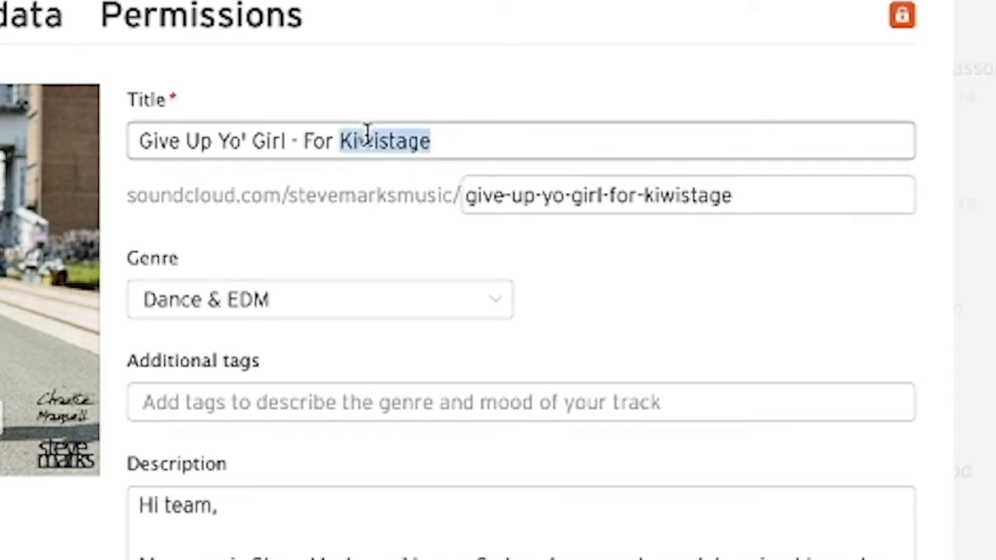
pyautogui.scroll(-5, 833, 493)
pyautogui.doubleClick(833, 380)
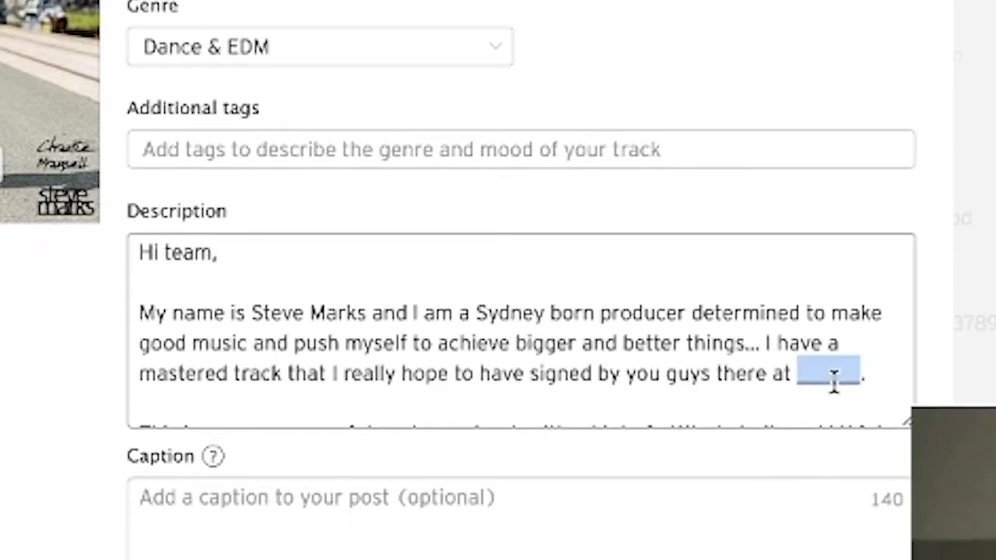
pyautogui.press('super+v')
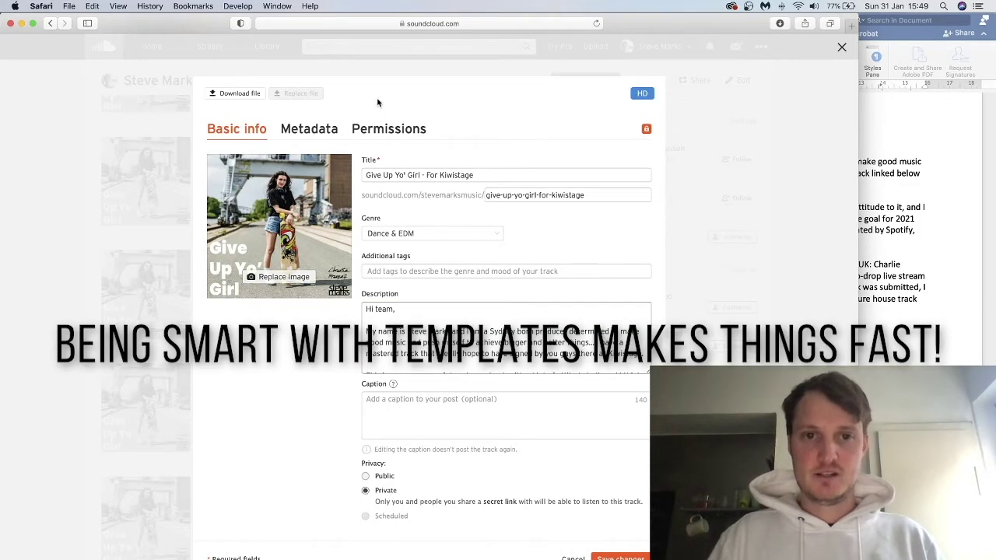
pyautogui.click(385, 128)
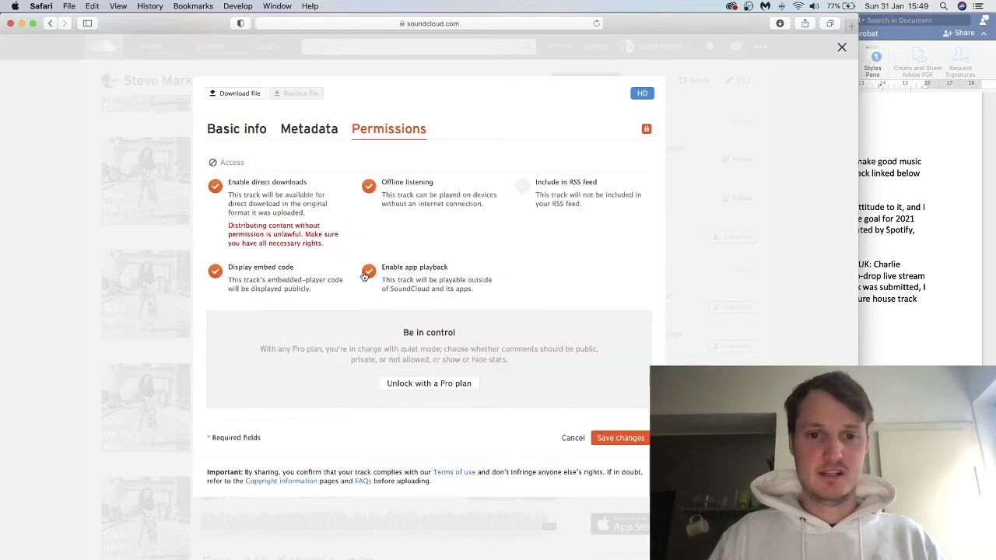
pyautogui.click(615, 438)
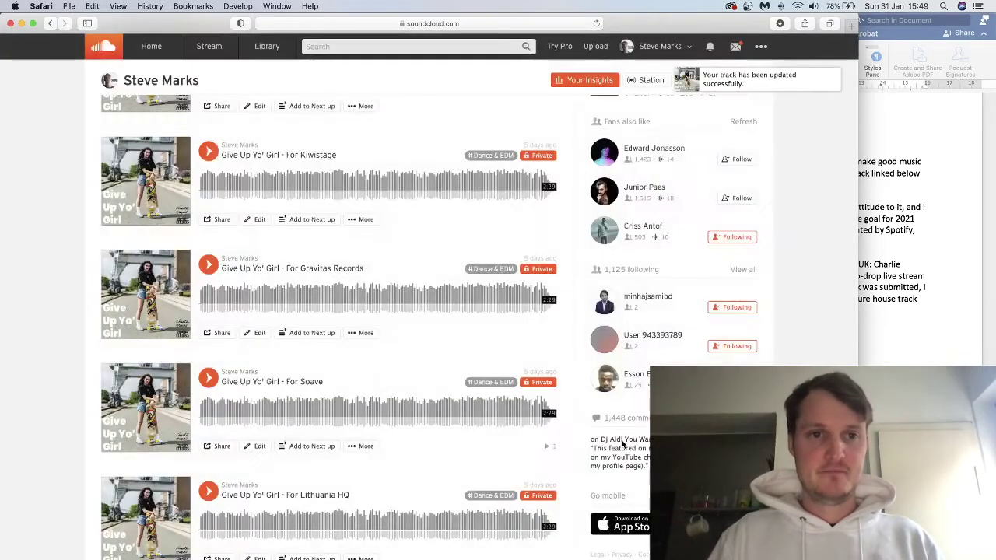
# Copy the whole email template from the Word document into the body of a new message in Mail.
pyautogui.click(900, 313)
pyautogui.moveTo(573, 134); pyautogui.dragTo(630, 415)
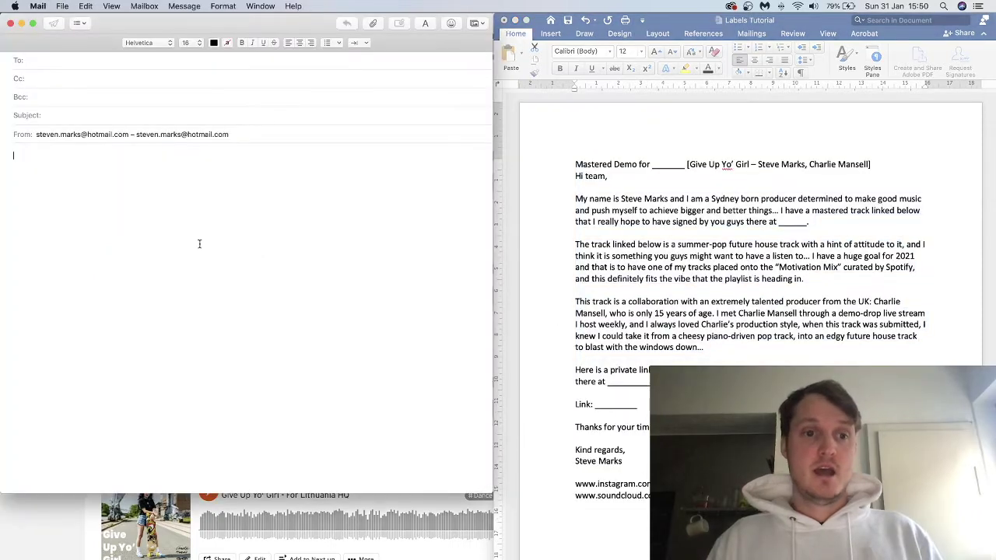
pyautogui.press('super+v')
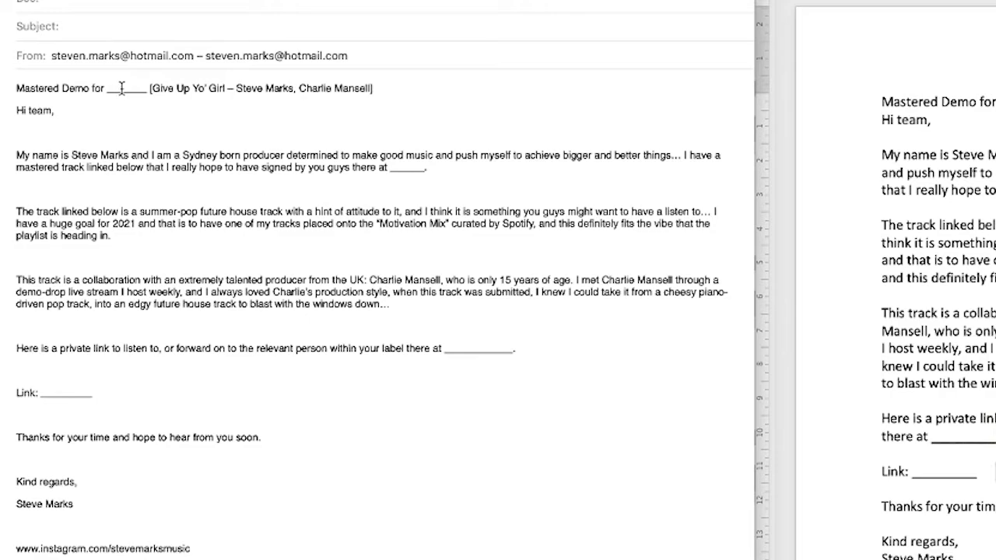
# Fill the blank in the email's heading line with Kiwistage and move that line from the body into the subject.
pyautogui.doubleClick(122, 88)
pyautogui.write('Kiwista')
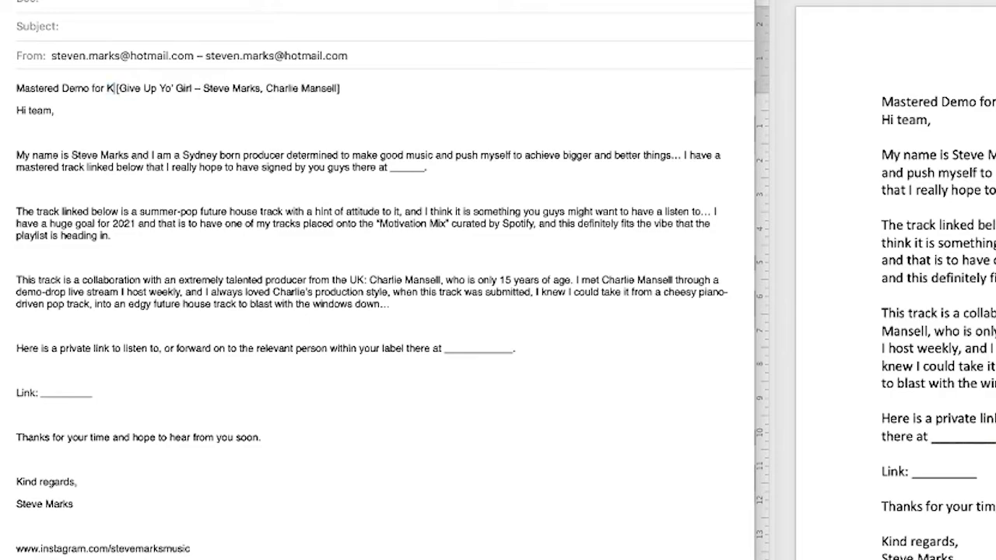
pyautogui.write('ge')
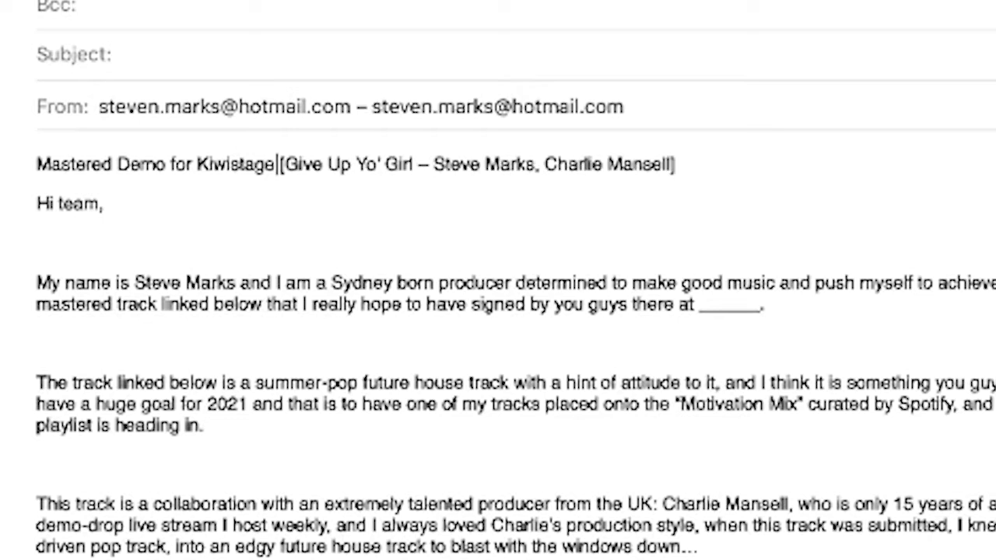
pyautogui.tripleClick(188, 160)
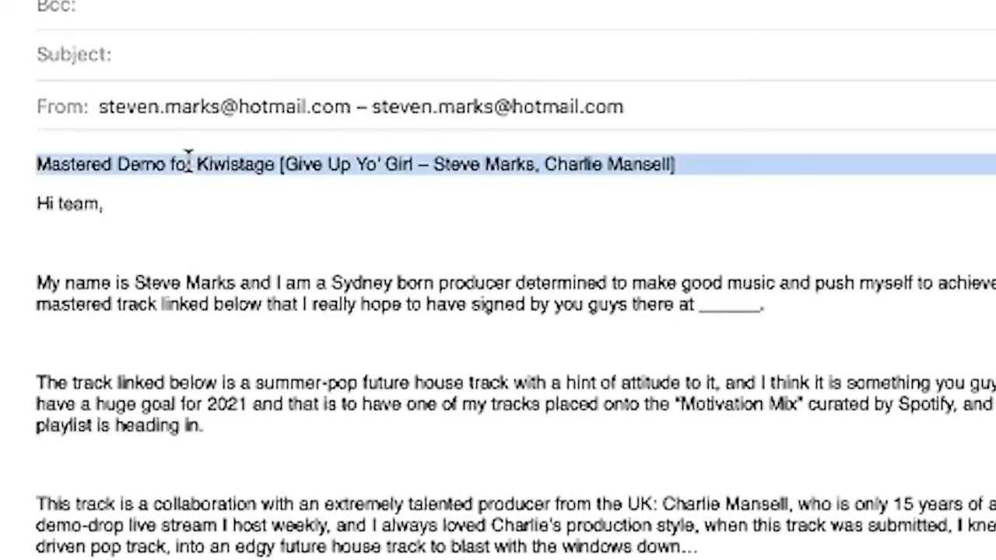
pyautogui.press('super+x')
pyautogui.click(198, 55)
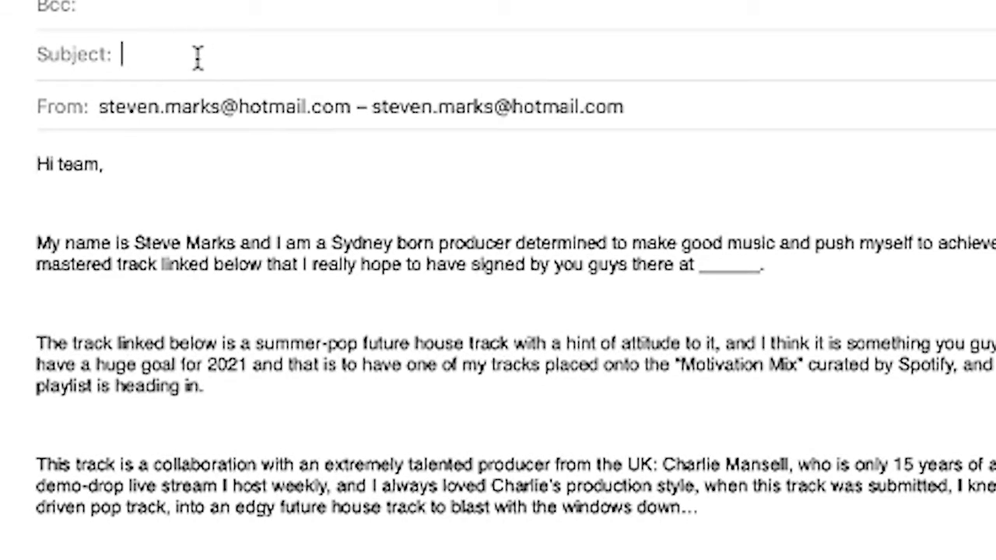
pyautogui.press('super+v')
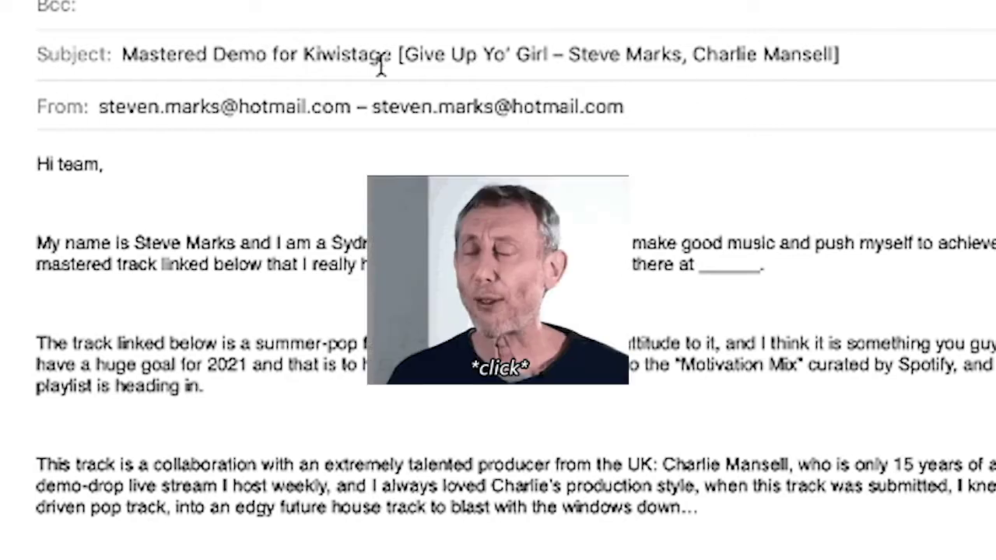
# Copy the label name Kiwistage from the subject and fill the label-name blanks in the email body with it.
pyautogui.doubleClick(356, 58)
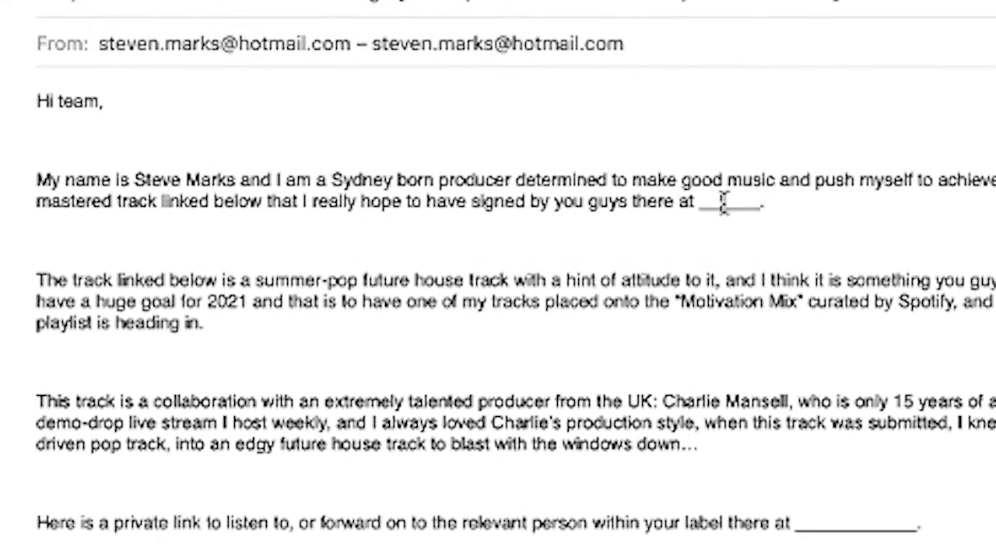
pyautogui.doubleClick(722, 203)
pyautogui.press('super+v')
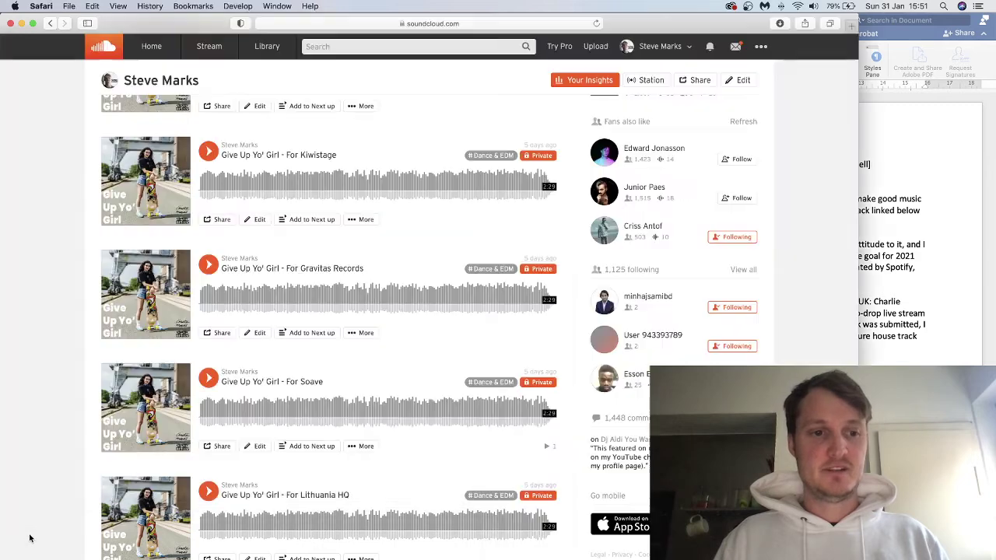
# Copy the private share link of the Kiwistage track on SoundCloud and paste it over the link blank in the Mail message.
pyautogui.scroll(-1, 117, 264)
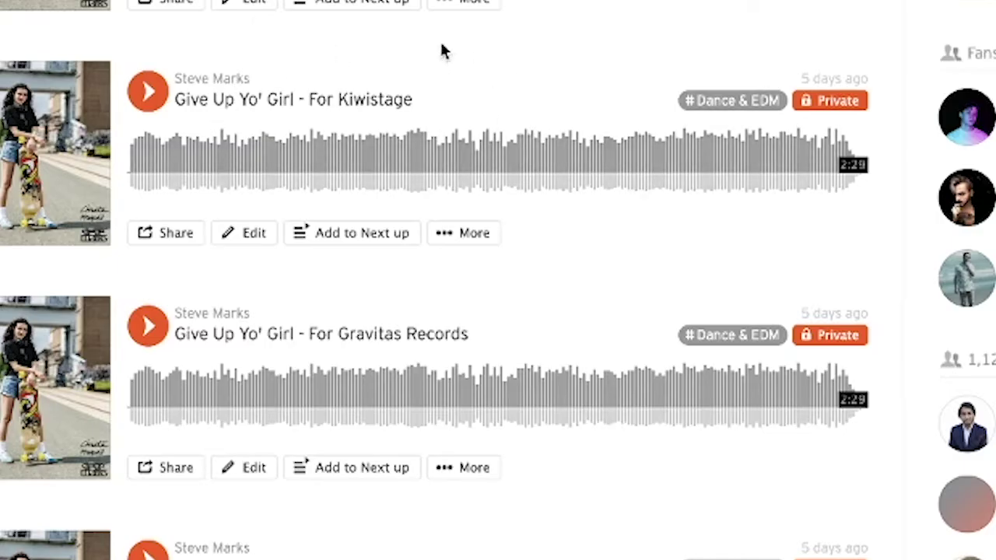
pyautogui.click(163, 233)
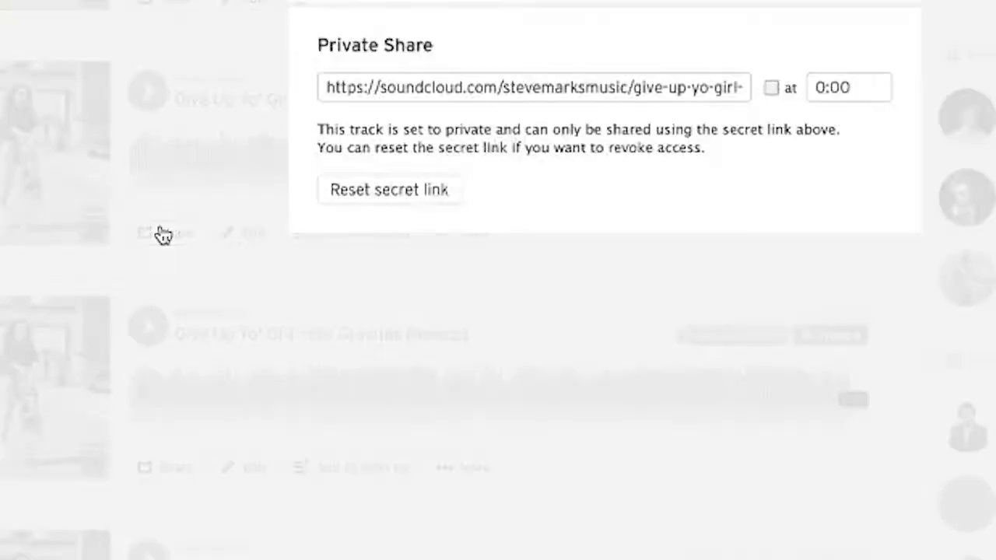
pyautogui.click(413, 353)
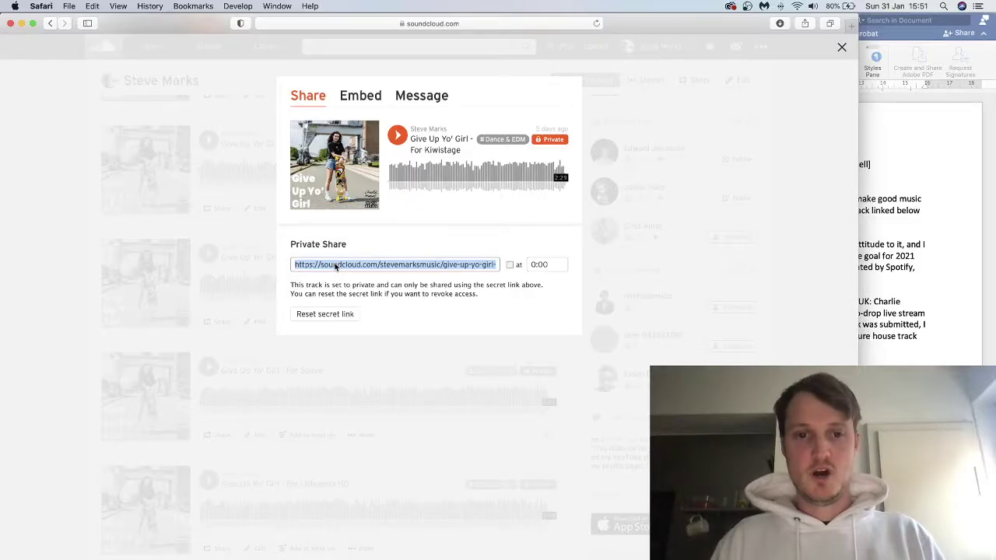
pyautogui.click(35, 251)
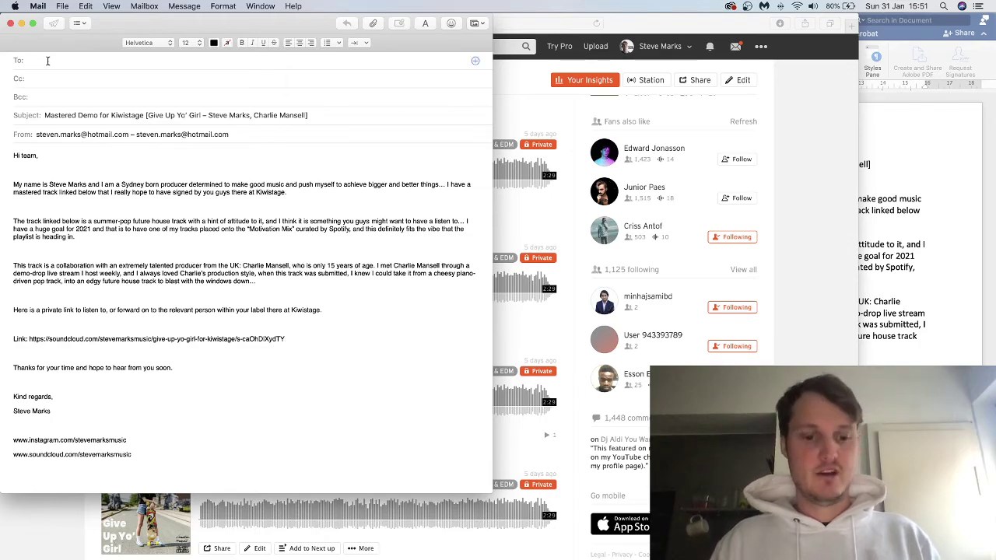
# Copy Kiwistage's submission email from the LABELS desktop workbook in Excel, enter it as the Mail message's recipient and send the message.
pyautogui.press('super+Tab')
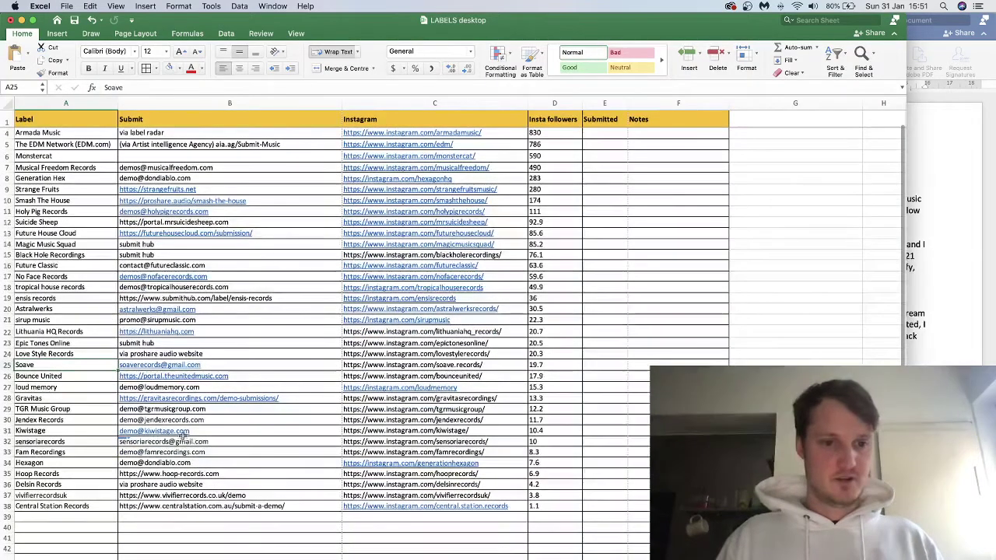
pyautogui.click(67, 430)
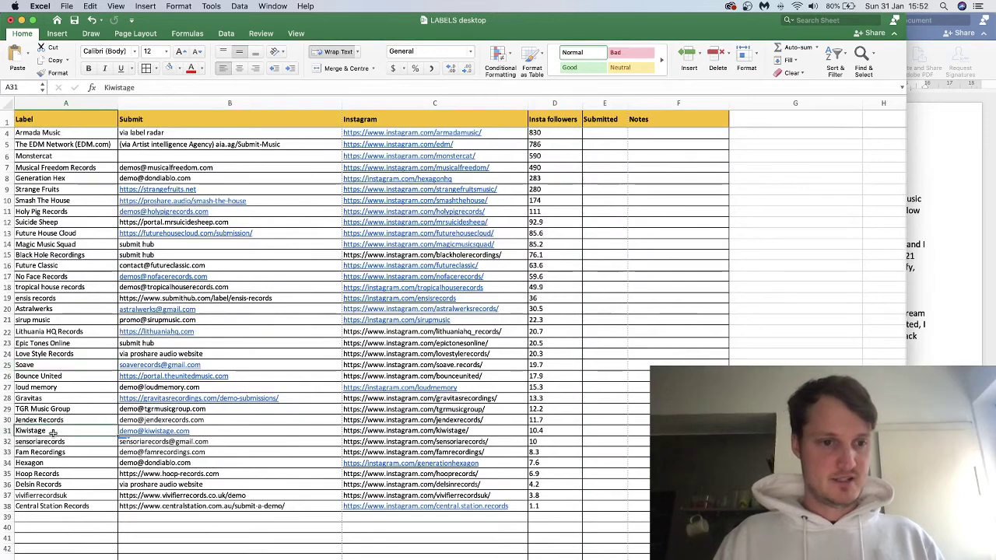
pyautogui.click(233, 430)
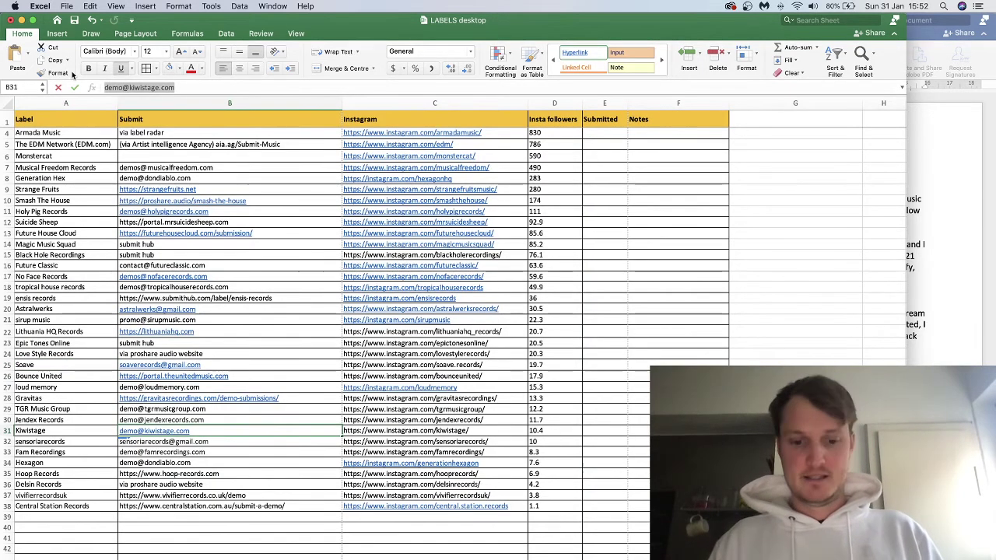
pyautogui.press('super+Tab')
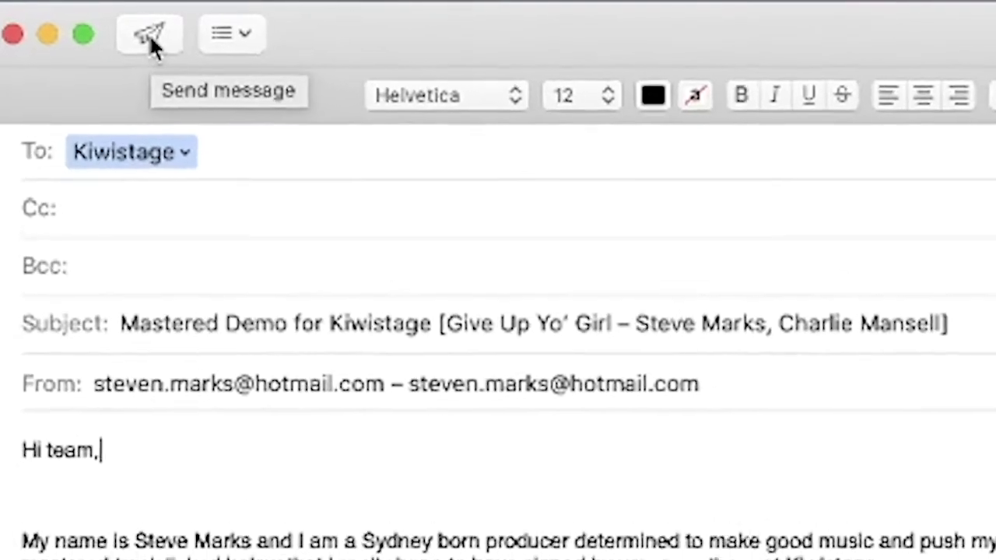
pyautogui.click(155, 35)
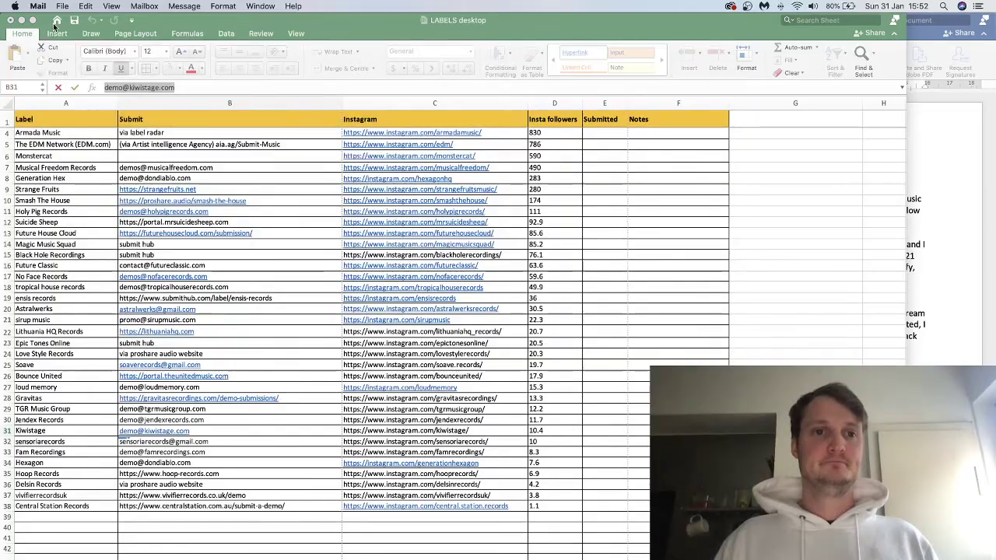